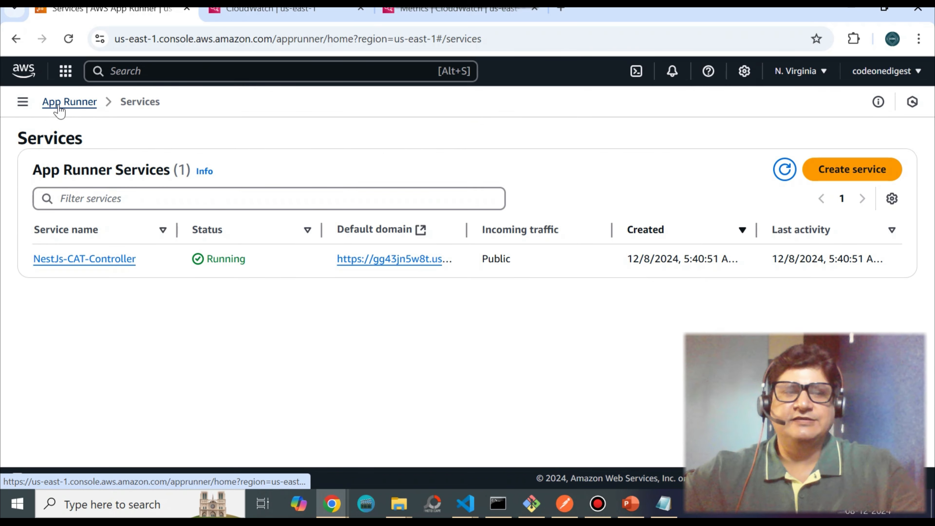
Open the NestJs-CAT-Controller service and view its application logs in CloudWatch.
{"action": "left_click", "coordinate": [123, 258]}
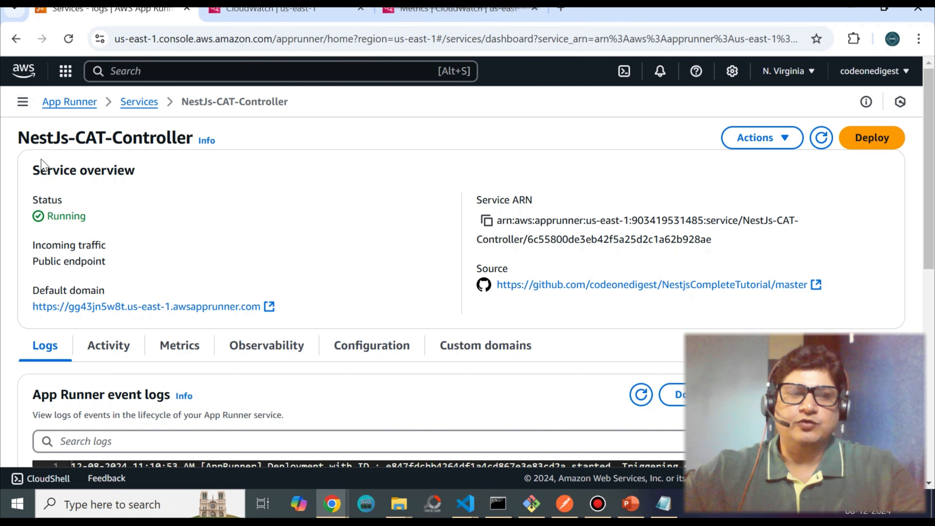
{"action": "scroll", "coordinate": [46, 252], "scroll_direction": "down", "scroll_amount": 10}
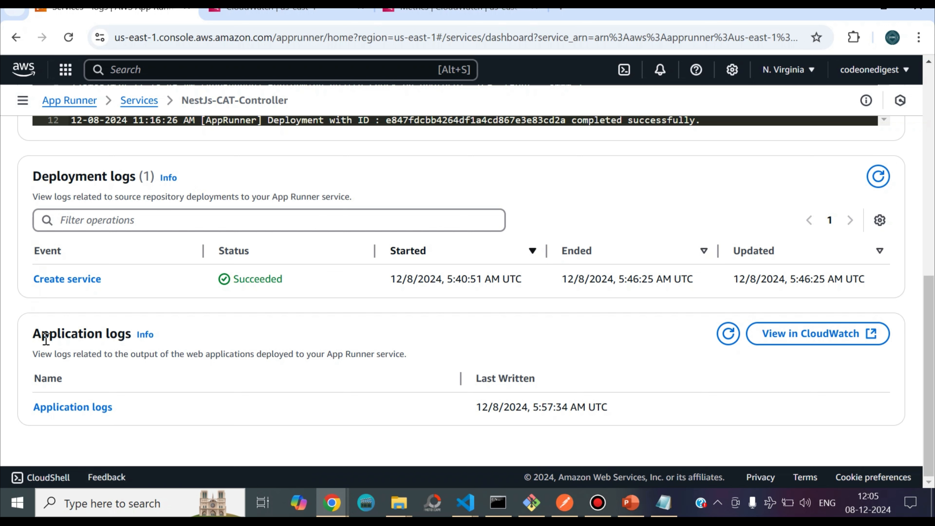
{"action": "left_click_drag", "start_coordinate": [35, 333], "coordinate": [140, 337]}
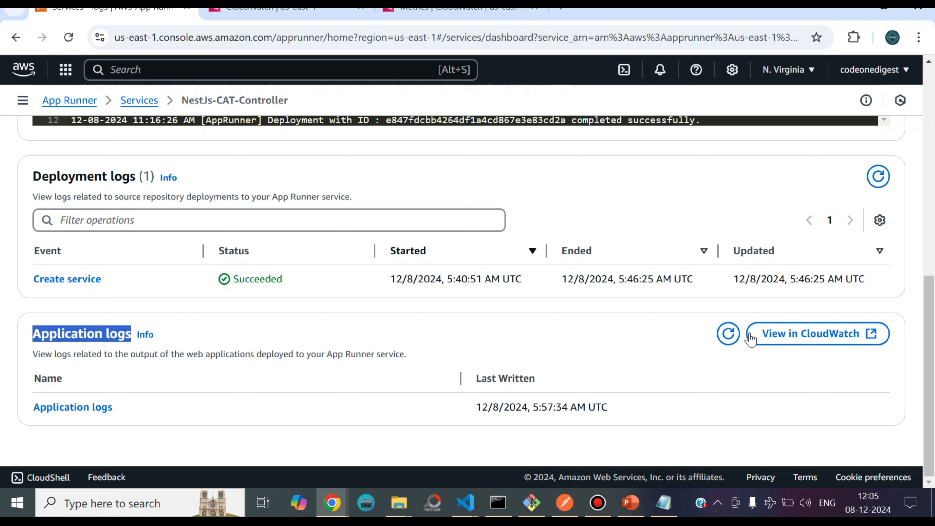
{"action": "left_click", "coordinate": [800, 345]}
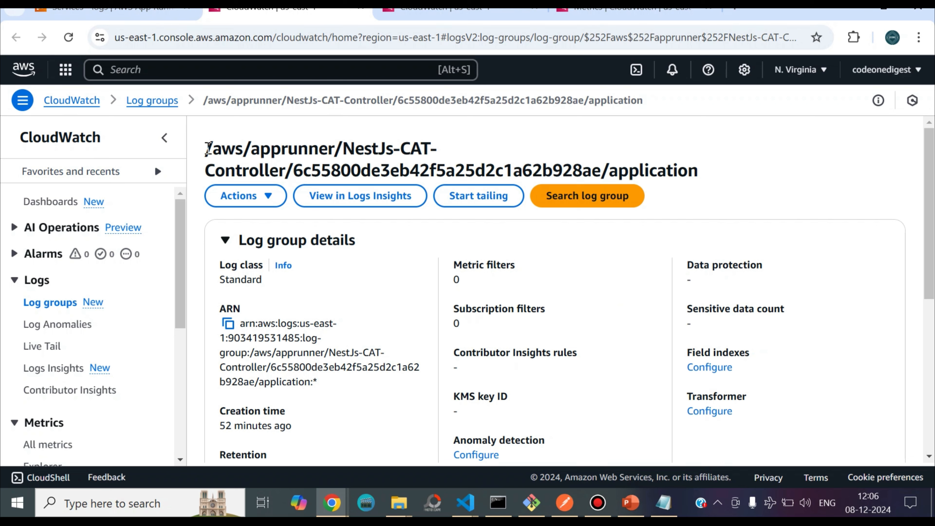
Review the application log group's details and open a search across all of its log events.
{"action": "left_click_drag", "start_coordinate": [211, 149], "coordinate": [700, 170]}
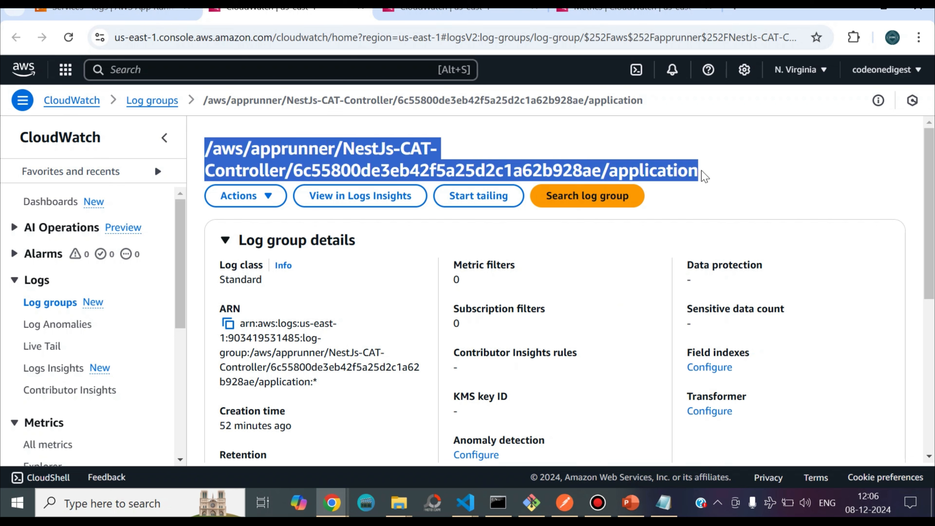
{"action": "left_click", "coordinate": [446, 324]}
{"action": "scroll", "coordinate": [402, 314], "scroll_direction": "down", "scroll_amount": 3}
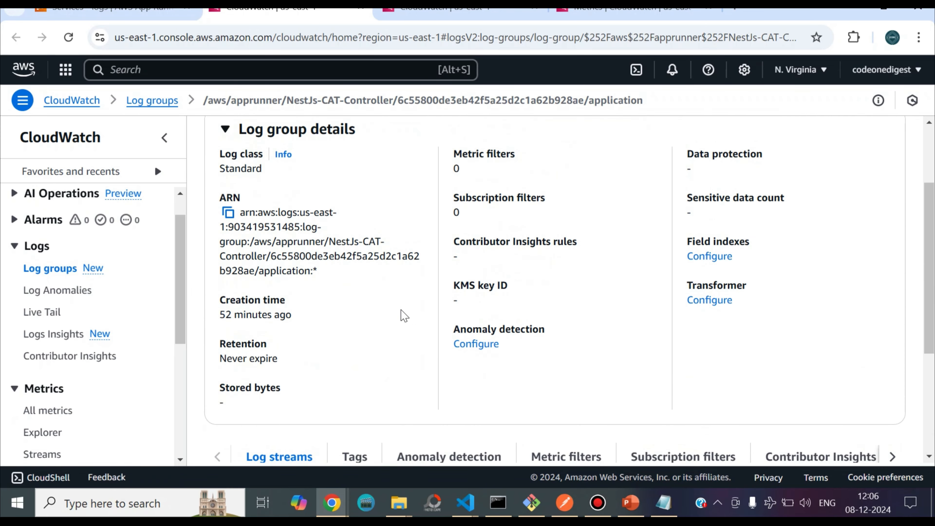
{"action": "scroll", "coordinate": [404, 315], "scroll_direction": "up", "scroll_amount": 3}
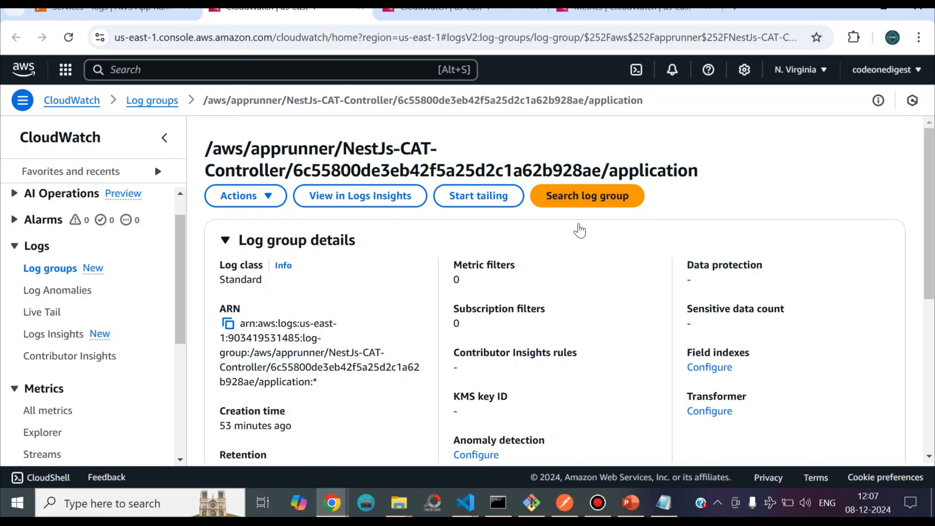
{"action": "left_click_drag", "start_coordinate": [207, 152], "coordinate": [731, 165]}
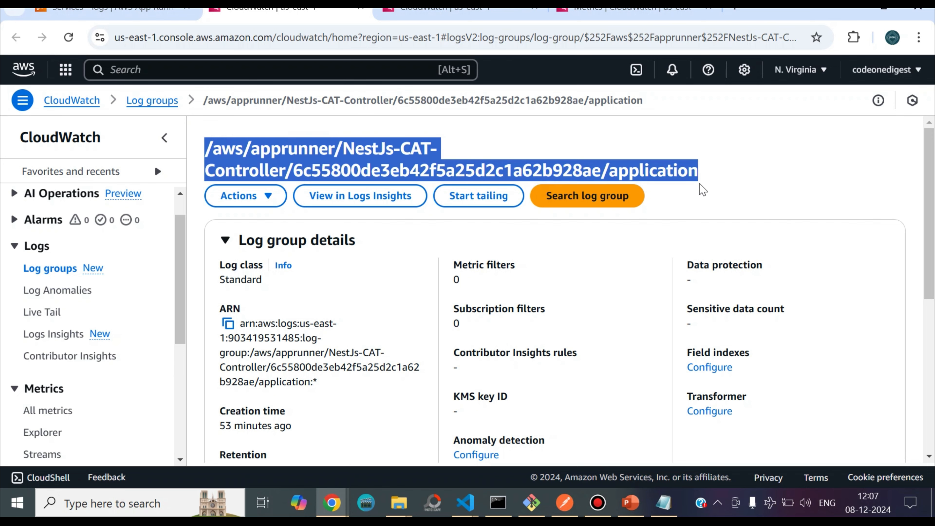
{"action": "left_click", "coordinate": [574, 202]}
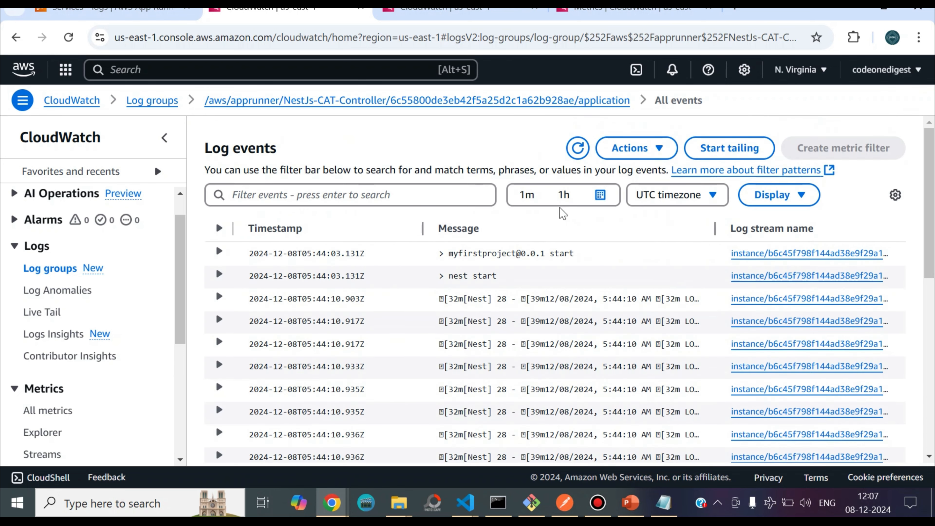
Examine the listed log events, expanding and collapsing the CatsControllerController debug entry at 05:52:32 to read its message.
{"action": "scroll", "coordinate": [397, 288], "scroll_direction": "down", "scroll_amount": 5}
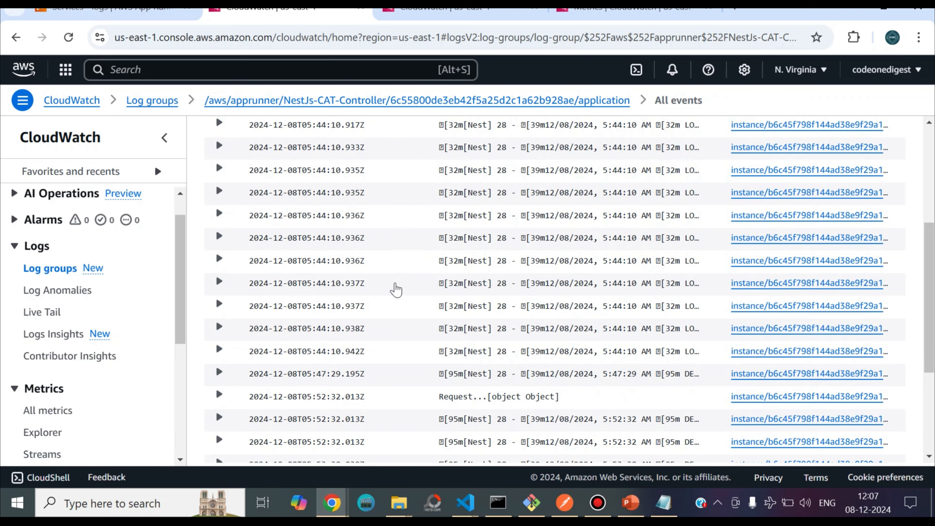
{"action": "scroll", "coordinate": [397, 290], "scroll_direction": "down", "scroll_amount": 4}
{"action": "scroll", "coordinate": [396, 290], "scroll_direction": "up", "scroll_amount": 9}
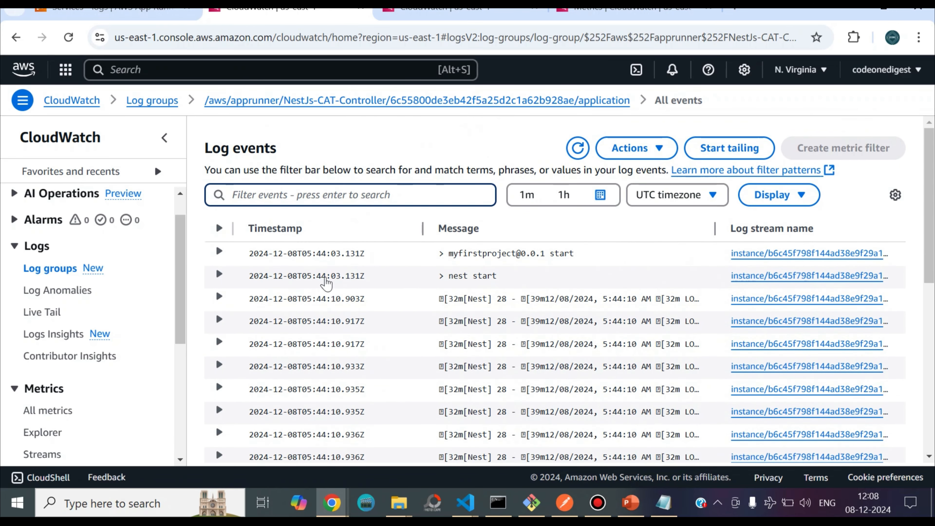
{"action": "scroll", "coordinate": [324, 280], "scroll_direction": "down", "scroll_amount": 9}
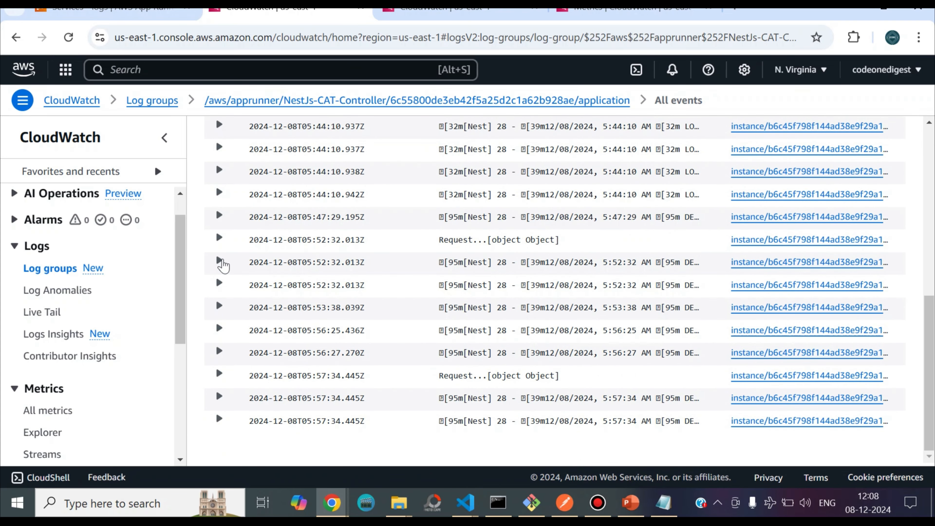
{"action": "left_click", "coordinate": [222, 264]}
{"action": "left_click", "coordinate": [221, 264]}
{"action": "left_click", "coordinate": [221, 265]}
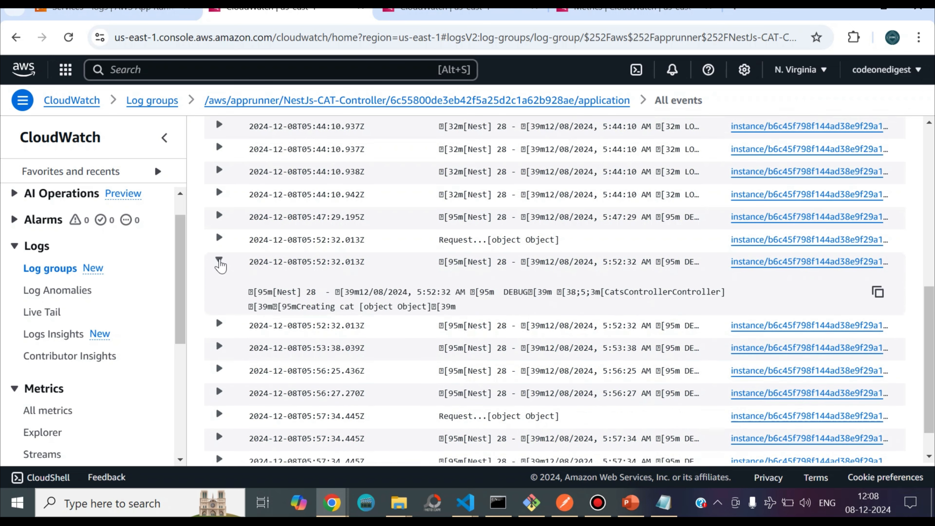
{"action": "scroll", "coordinate": [235, 302], "scroll_direction": "up", "scroll_amount": 3}
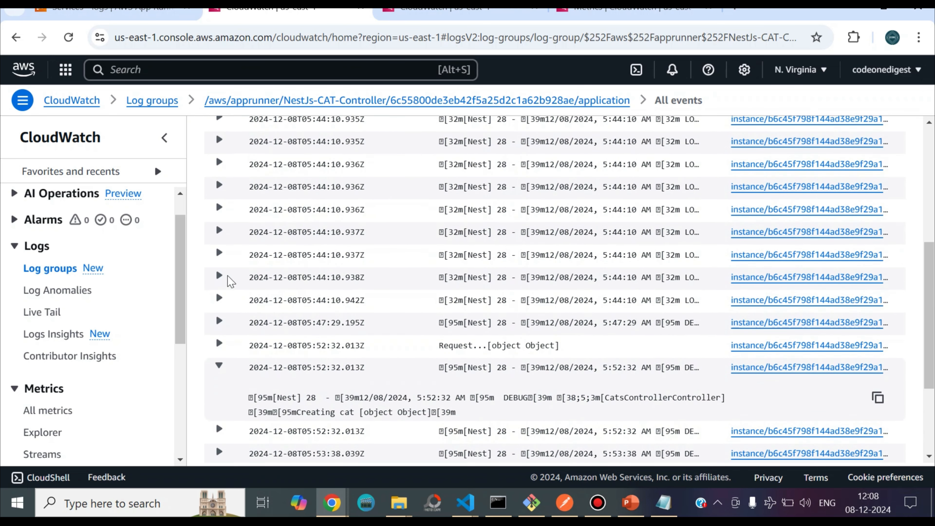
{"action": "left_click", "coordinate": [220, 366]}
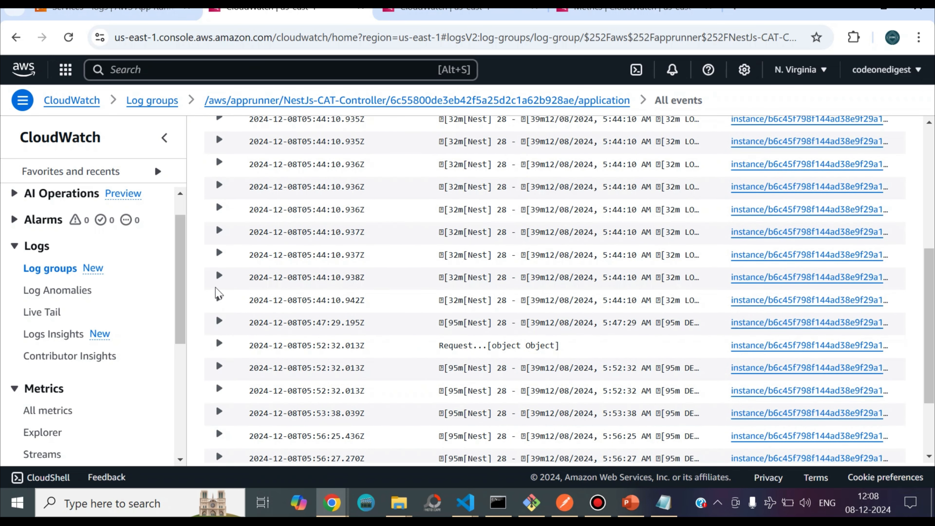
{"action": "scroll", "coordinate": [298, 302], "scroll_direction": "up", "scroll_amount": 8}
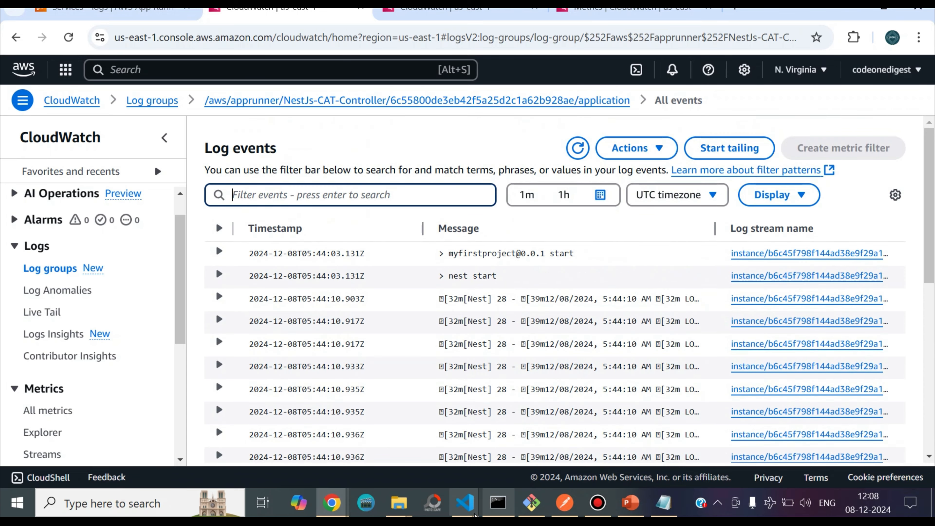
Switch to VS Code and examine the createCat POST method and its debug logging in cats-controller.controller.ts.
{"action": "mouse_move", "coordinate": [469, 501]}
{"action": "left_click", "coordinate": [475, 438]}
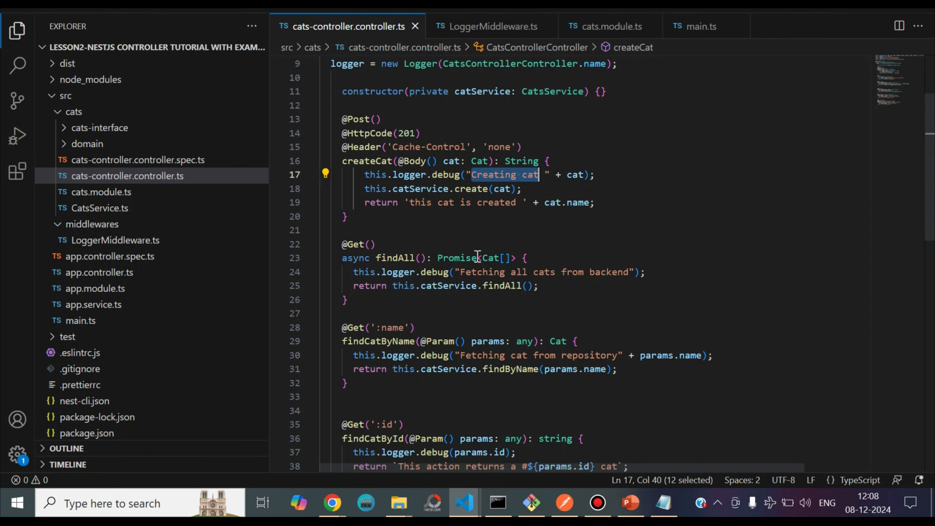
{"action": "left_click", "coordinate": [439, 225]}
{"action": "scroll", "coordinate": [439, 225], "scroll_direction": "up", "scroll_amount": 3}
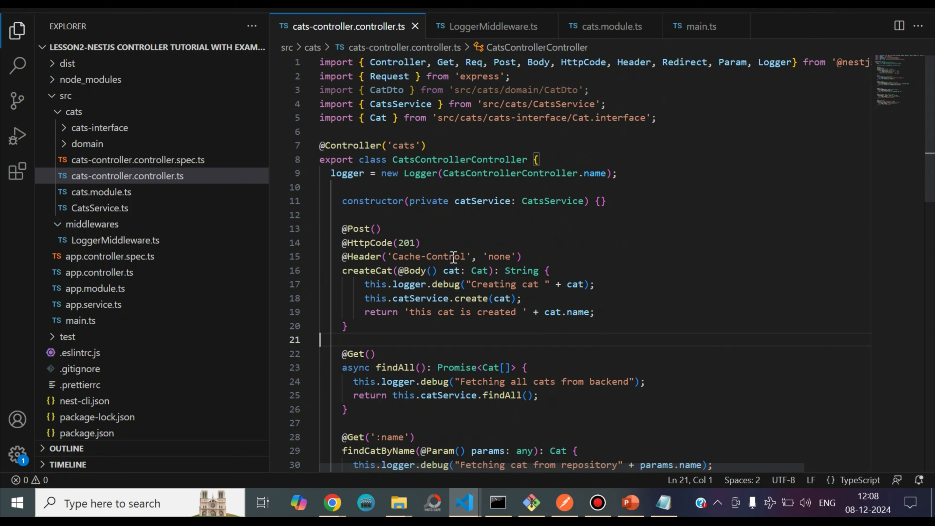
{"action": "scroll", "coordinate": [448, 282], "scroll_direction": "down", "scroll_amount": 4}
{"action": "scroll", "coordinate": [448, 290], "scroll_direction": "up", "scroll_amount": 4}
{"action": "left_click_drag", "start_coordinate": [472, 284], "coordinate": [539, 284]}
{"action": "left_click_drag", "start_coordinate": [343, 271], "coordinate": [369, 324]}
{"action": "left_click_drag", "start_coordinate": [349, 229], "coordinate": [342, 230]}
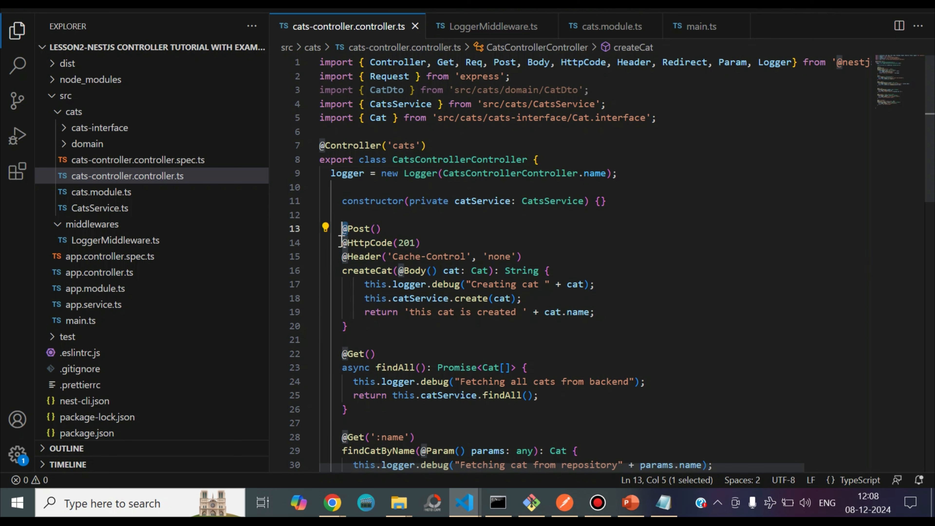
{"action": "left_click", "coordinate": [439, 282]}
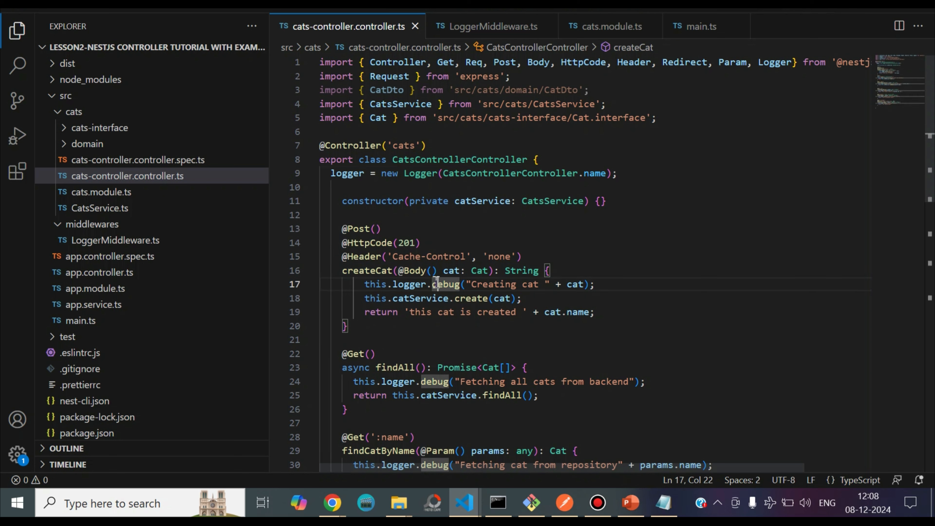
Copy the text "Creating cat" from createCat's debug call and filter the CloudWatch log events by it.
{"action": "left_click", "coordinate": [500, 301]}
{"action": "left_click_drag", "start_coordinate": [472, 284], "coordinate": [541, 282]}
{"action": "key", "text": "ctrl+c"}
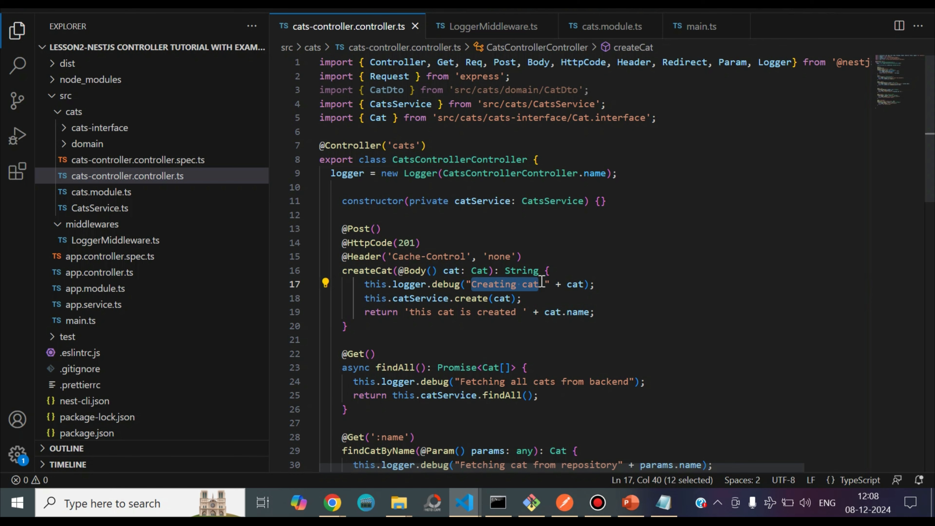
{"action": "key", "text": "alt+Tab"}
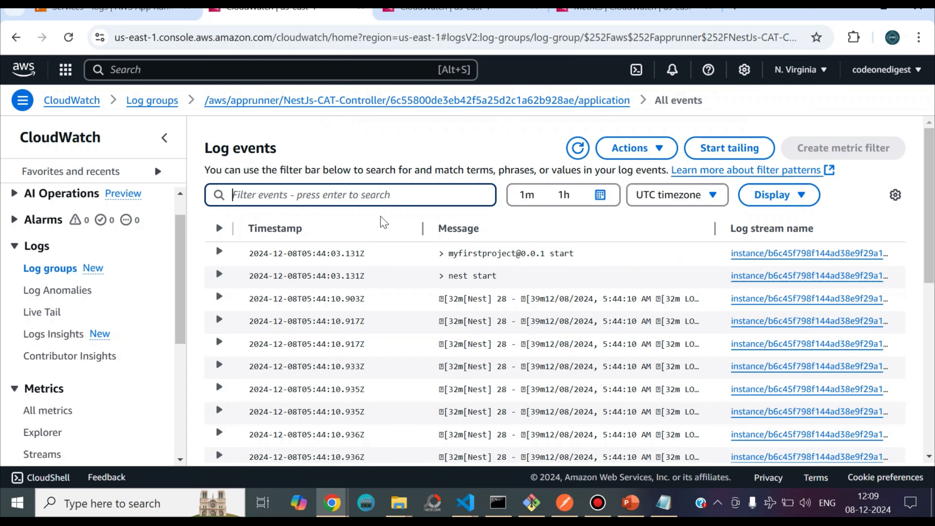
{"action": "key", "text": "ctrl+v"}
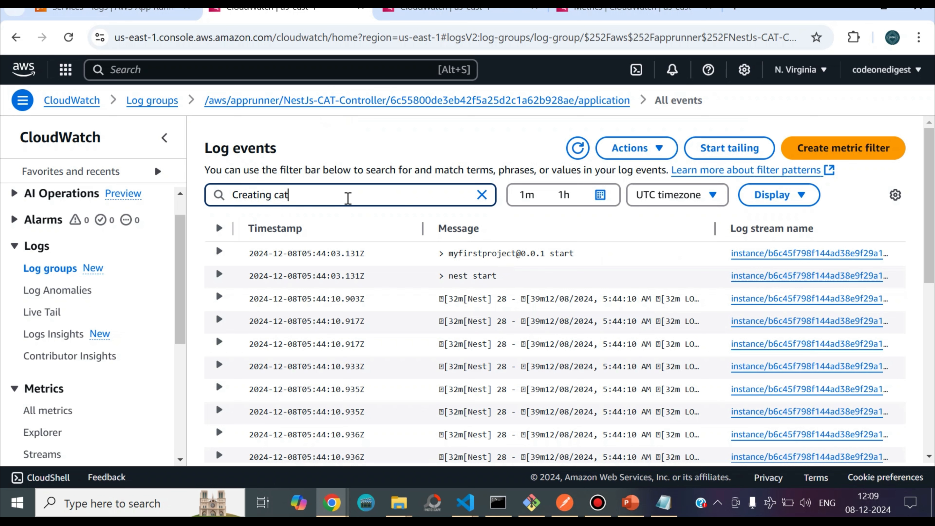
{"action": "key", "text": "Return"}
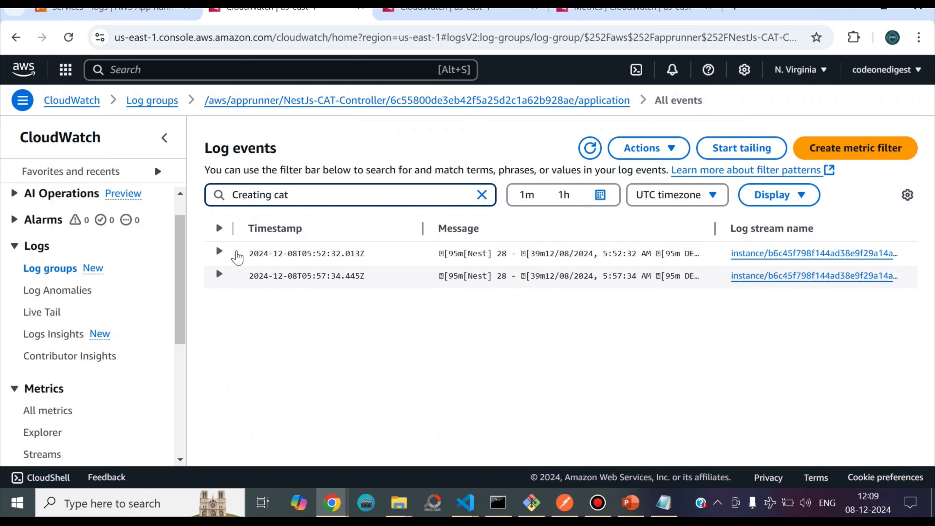
Expand both filtered log events to read their full messages.
{"action": "left_click", "coordinate": [220, 253]}
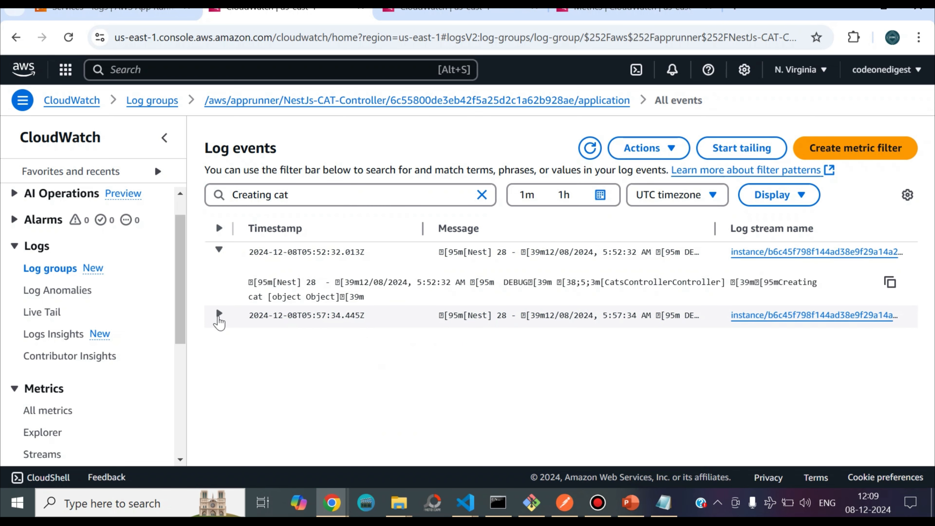
{"action": "left_click", "coordinate": [219, 314]}
{"action": "triple_click", "coordinate": [300, 198]}
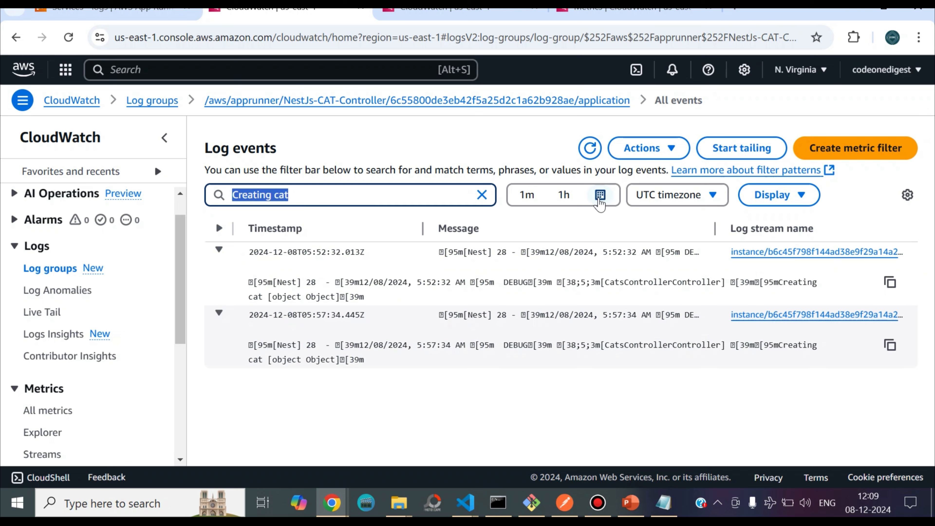
Pick an absolute time range from November 1 to December 9, 2024 for the log events.
{"action": "left_click", "coordinate": [600, 195]}
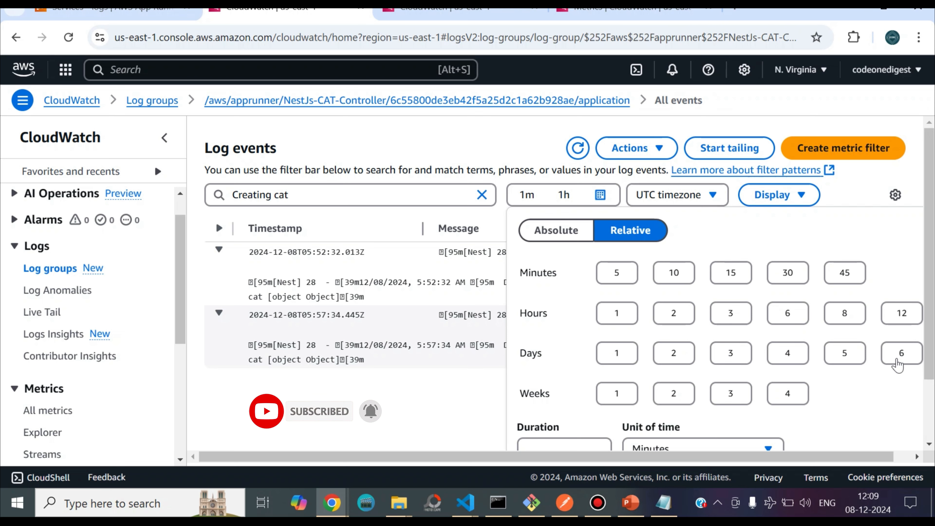
{"action": "scroll", "coordinate": [712, 324], "scroll_direction": "down", "scroll_amount": 2}
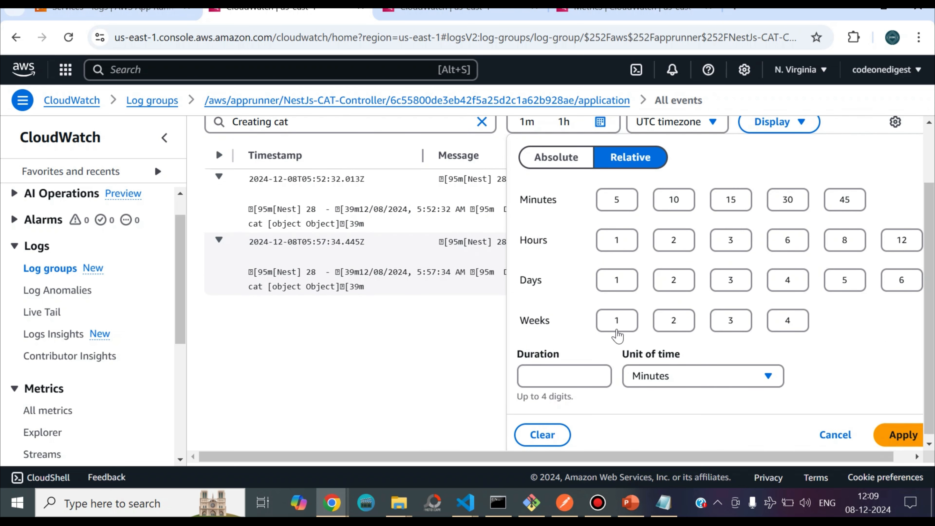
{"action": "scroll", "coordinate": [829, 355], "scroll_direction": "up", "scroll_amount": 2}
{"action": "scroll", "coordinate": [829, 355], "scroll_direction": "down", "scroll_amount": 2}
{"action": "left_click", "coordinate": [561, 163]}
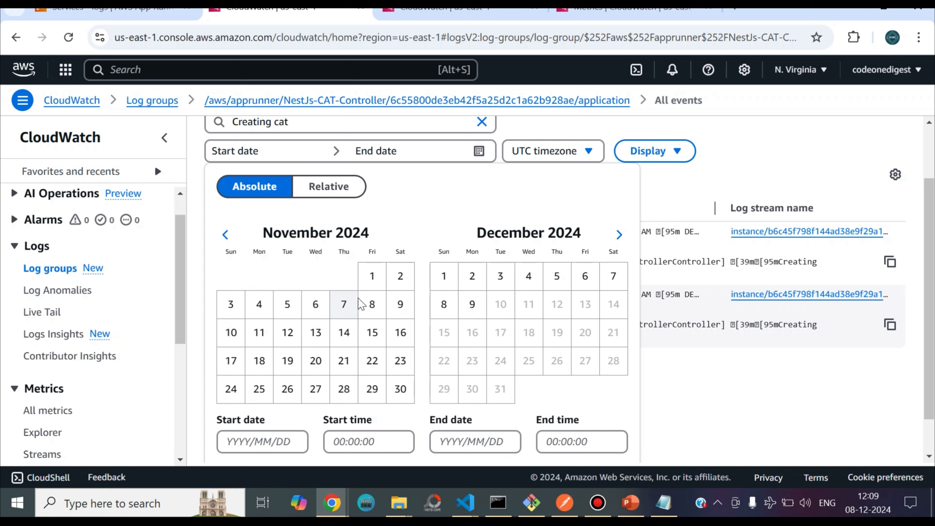
{"action": "left_click", "coordinate": [372, 282]}
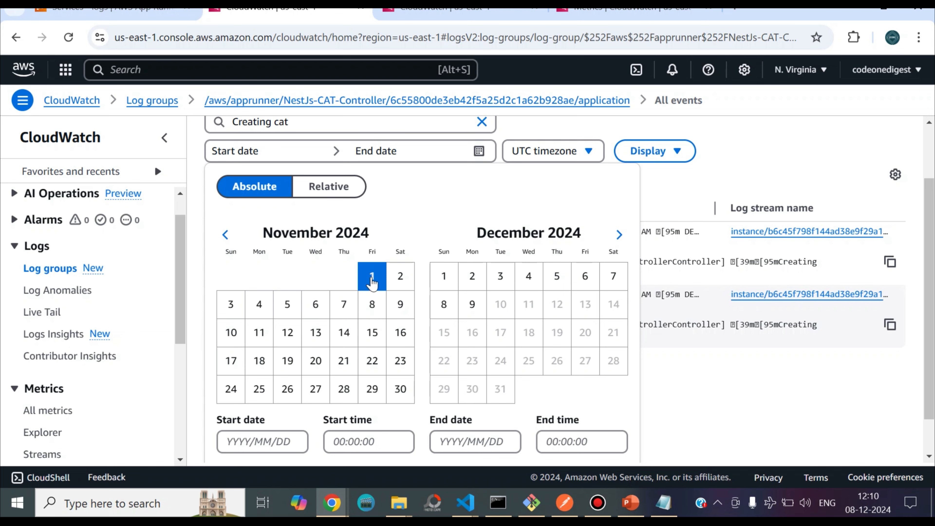
{"action": "left_click", "coordinate": [472, 304]}
{"action": "scroll", "coordinate": [793, 350], "scroll_direction": "down", "scroll_amount": 1}
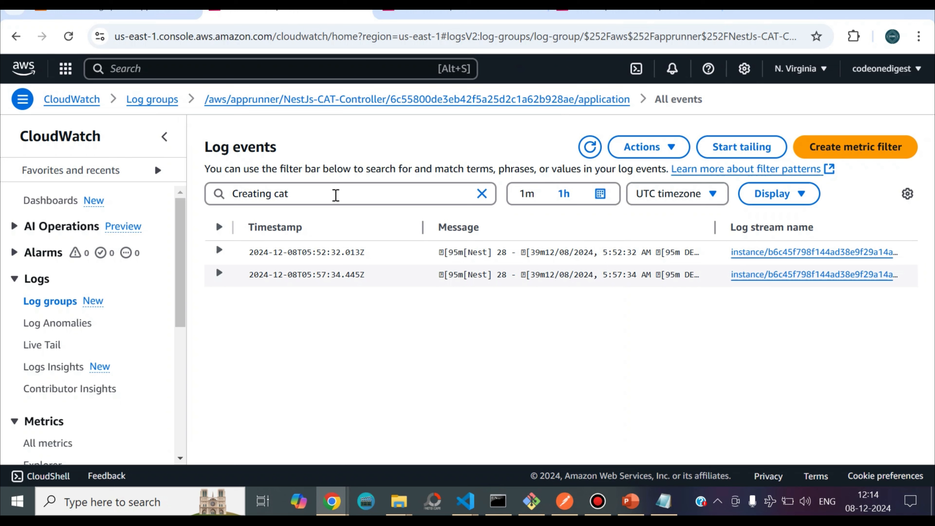
Enclose the filter term Creating cat in double quotes and rerun the log event search for the exact phrase.
{"action": "left_click", "coordinate": [336, 195]}
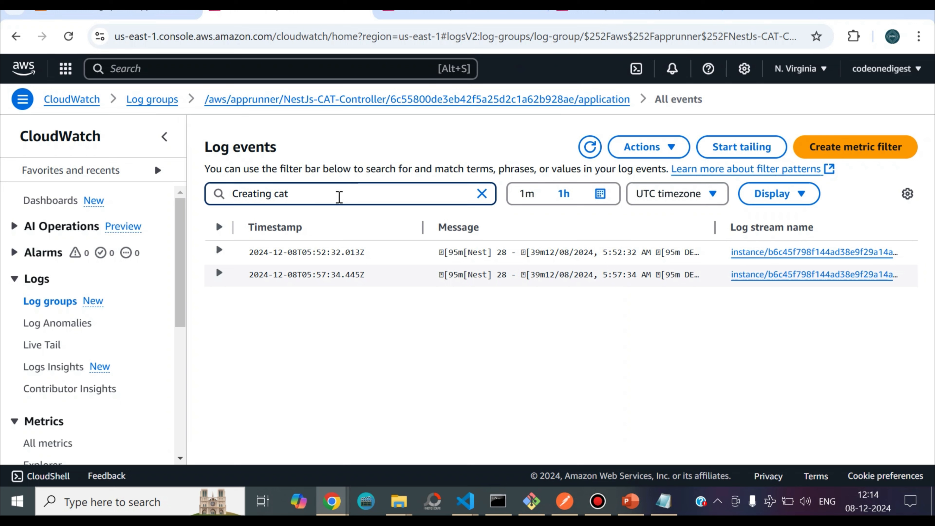
{"action": "type", "text": "\""}
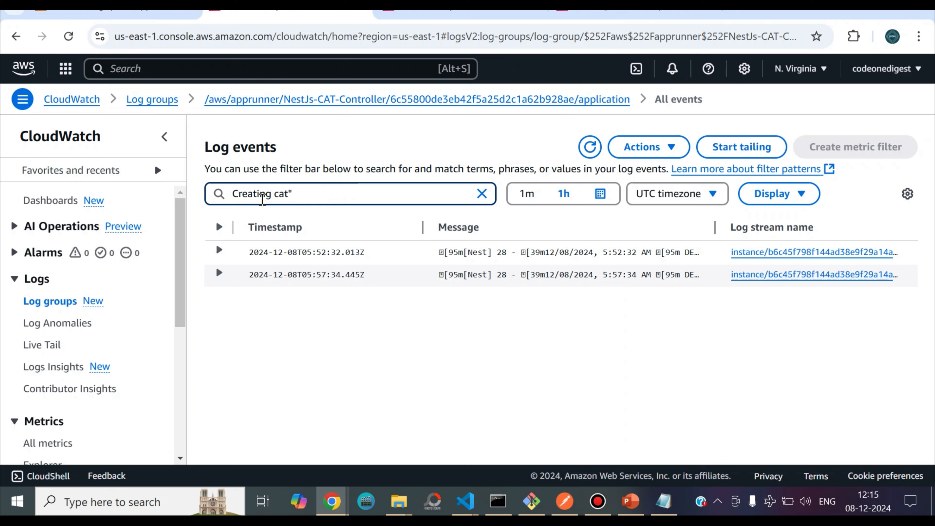
{"action": "left_click", "coordinate": [231, 197]}
{"action": "type", "text": "\""}
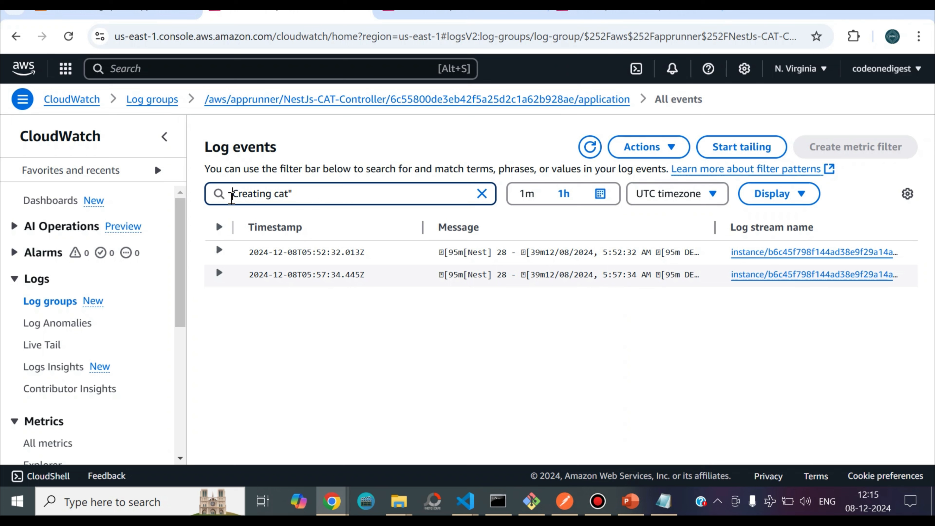
{"action": "key", "text": "Return"}
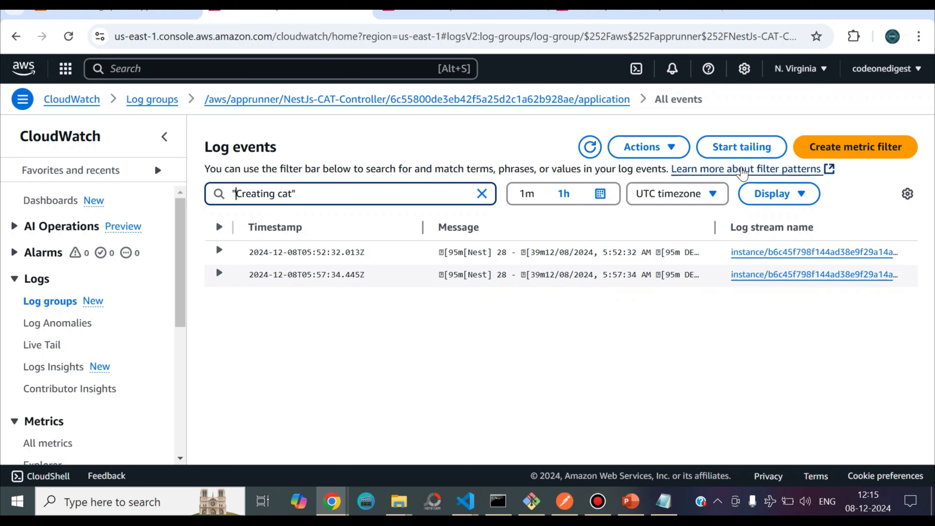
Start tailing the application log group and send the AWS-AppRunner-AddCat POST request in Postman.
{"action": "left_click", "coordinate": [742, 150]}
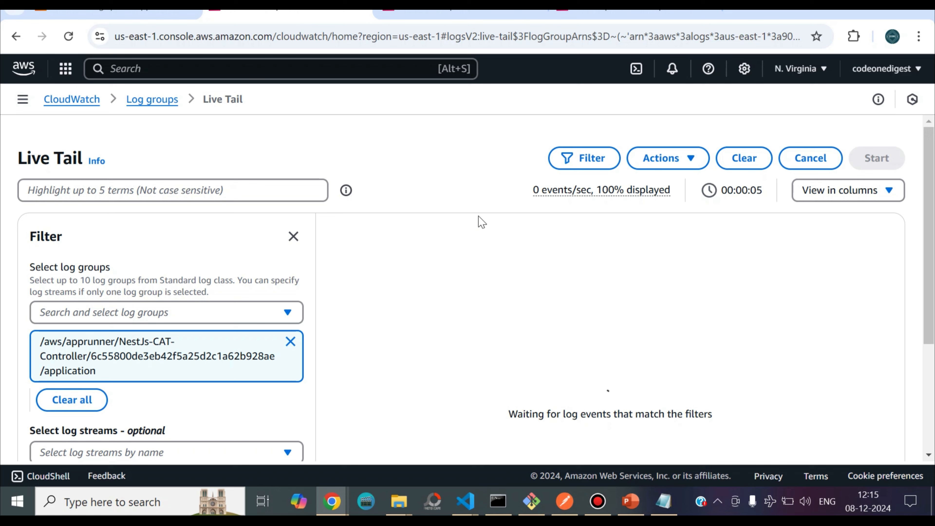
{"action": "left_click", "coordinate": [558, 503]}
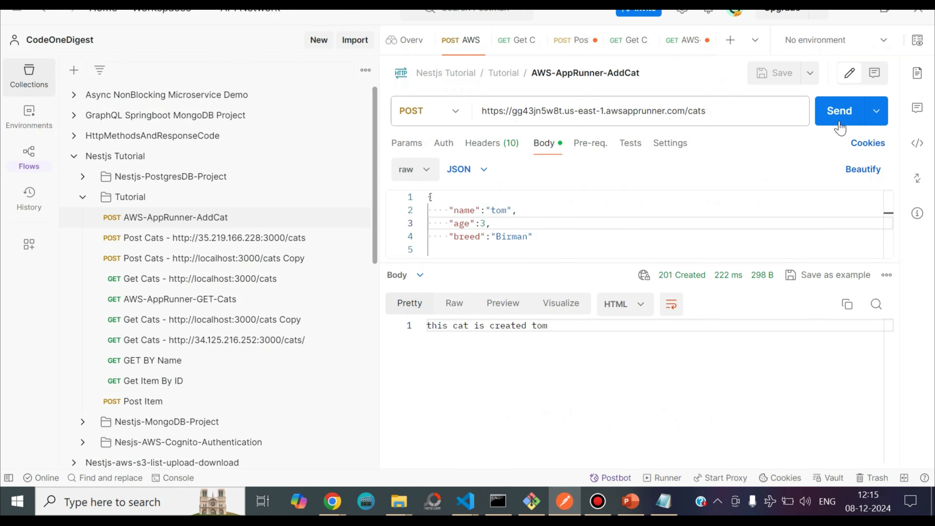
{"action": "left_click", "coordinate": [513, 112]}
{"action": "left_click", "coordinate": [511, 116]}
{"action": "left_click_drag", "start_coordinate": [513, 112], "coordinate": [682, 110]}
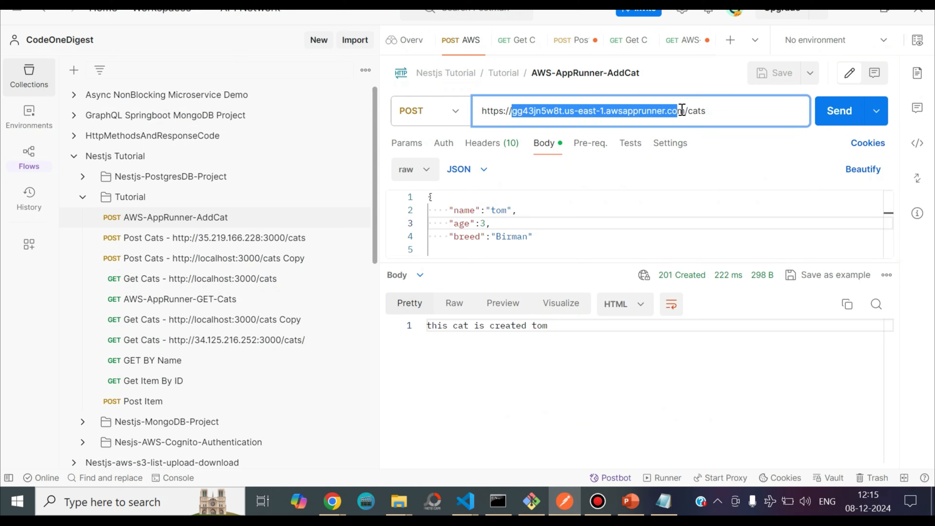
{"action": "left_click", "coordinate": [697, 110]}
{"action": "left_click", "coordinate": [829, 119]}
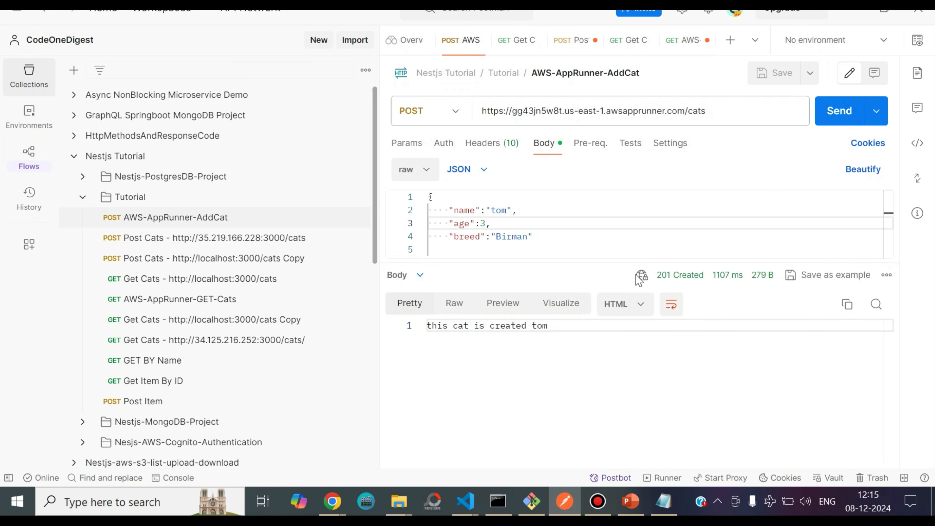
{"action": "left_click_drag", "start_coordinate": [444, 326], "coordinate": [563, 324]}
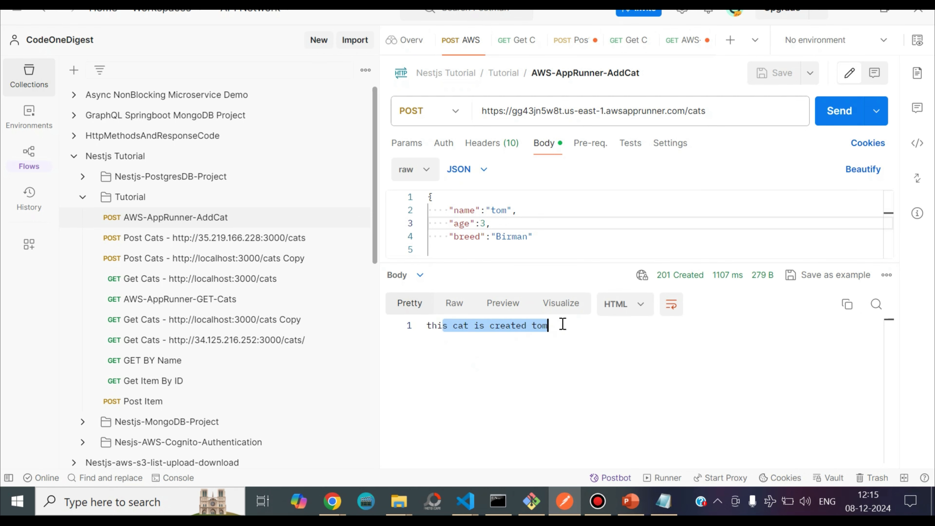
Switch back to Live Tail in Chrome and expand each new log event to read its full message.
{"action": "key", "text": "alt+Tab"}
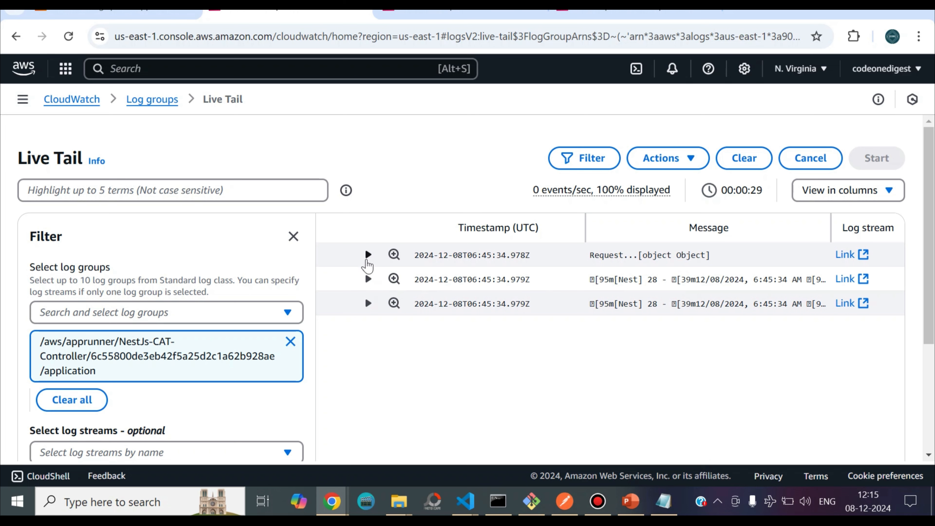
{"action": "left_click", "coordinate": [368, 255]}
{"action": "left_click", "coordinate": [369, 297]}
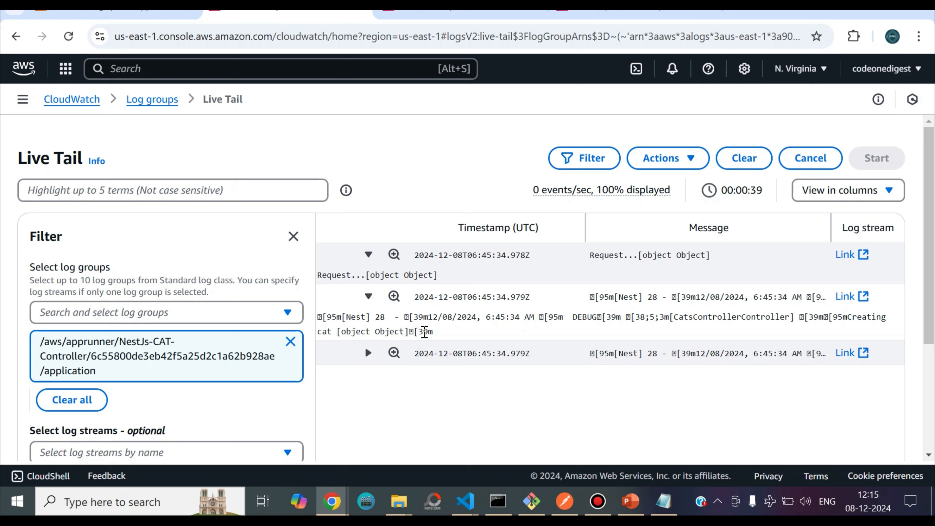
{"action": "left_click_drag", "start_coordinate": [380, 331], "coordinate": [433, 331]}
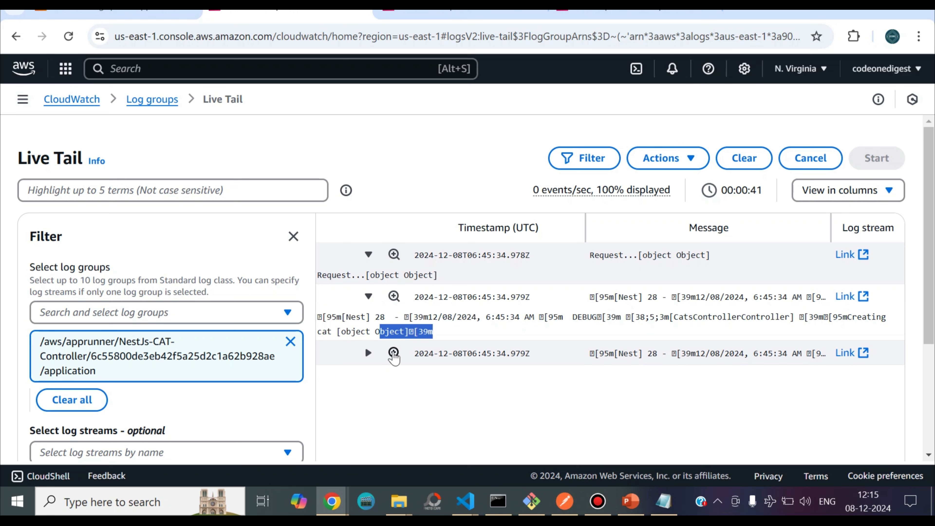
{"action": "left_click", "coordinate": [368, 353]}
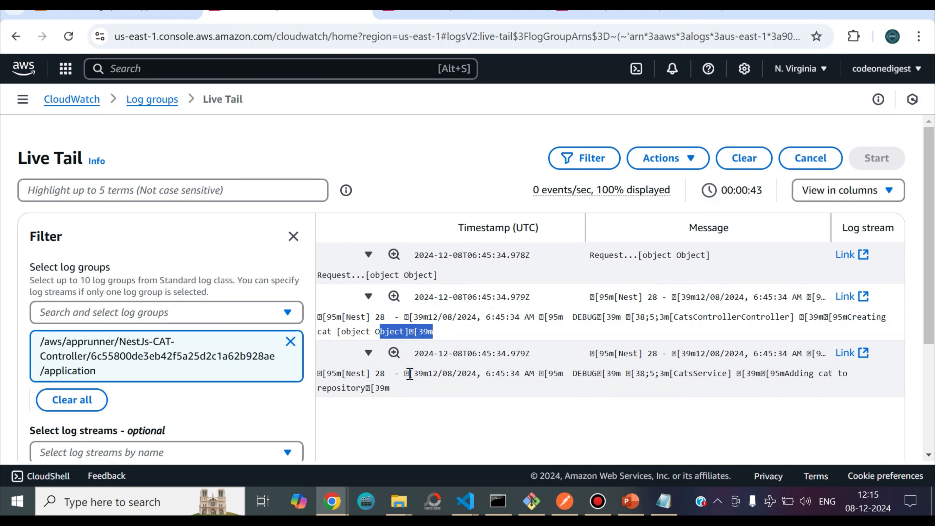
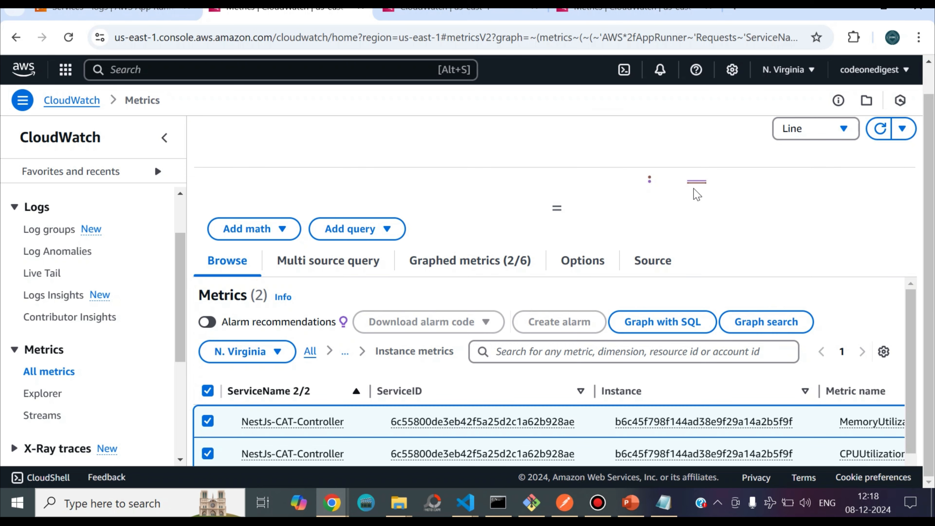
Deselect the AppRunner instance metrics and open the AppRunner service metrics instead.
{"action": "mouse_move", "coordinate": [689, 188]}
{"action": "left_click", "coordinate": [208, 390]}
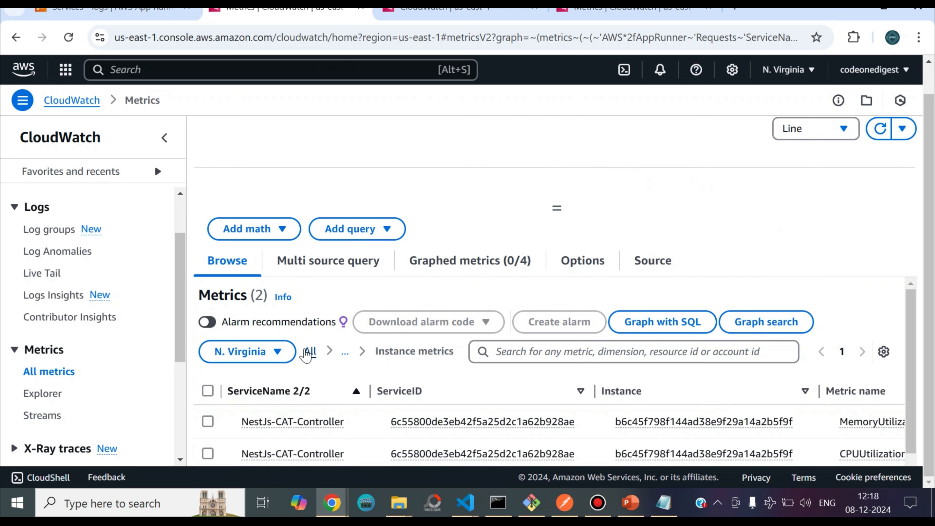
{"action": "left_click", "coordinate": [311, 352]}
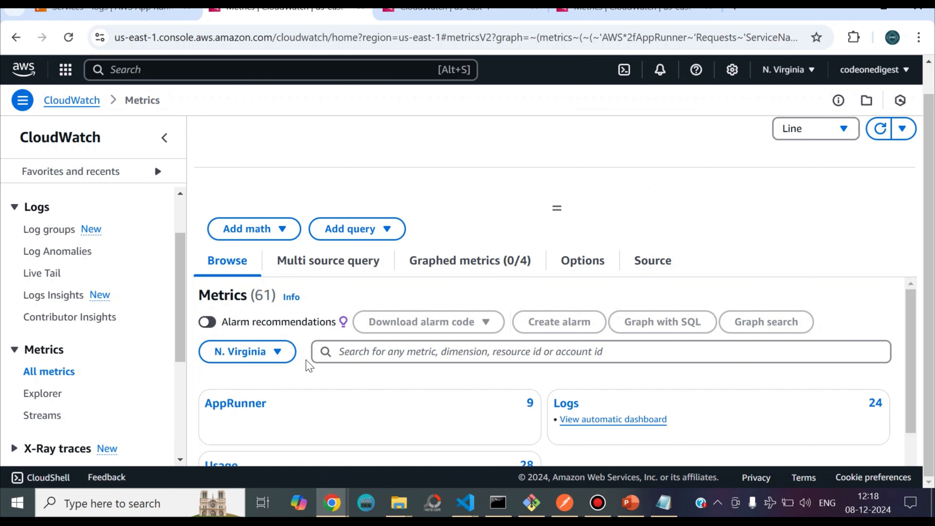
{"action": "left_click", "coordinate": [247, 416]}
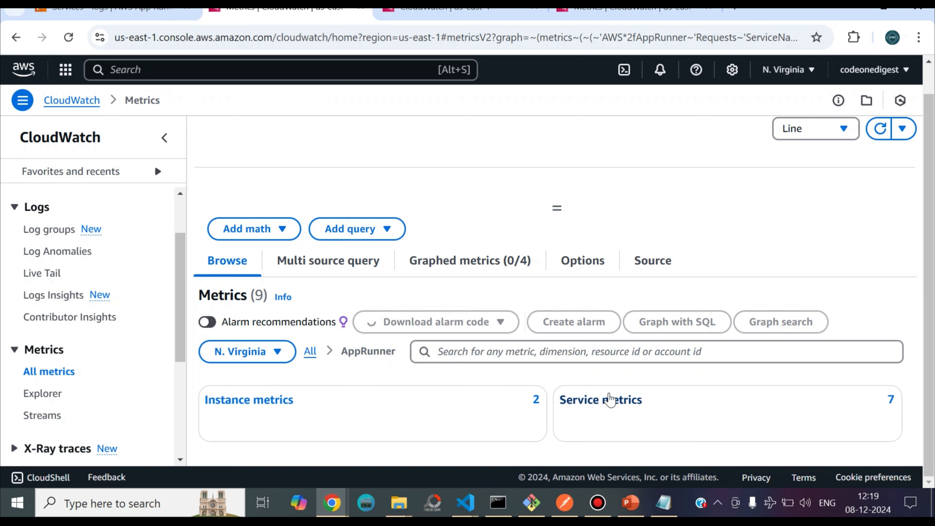
{"action": "left_click", "coordinate": [622, 403]}
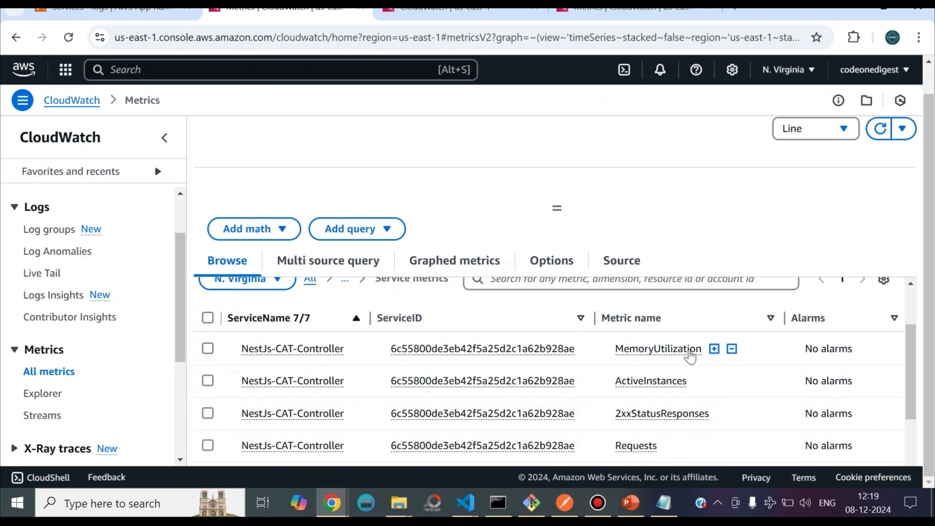
Look through the NestJs-CAT-Controller service metrics and select all of them for the graph.
{"action": "scroll", "coordinate": [613, 407], "scroll_direction": "down", "scroll_amount": 2}
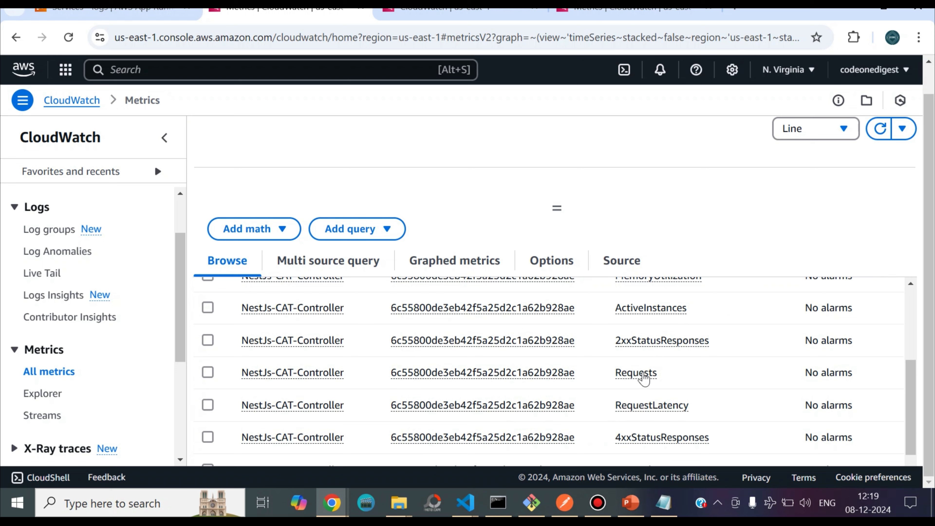
{"action": "scroll", "coordinate": [667, 418], "scroll_direction": "down", "scroll_amount": 1}
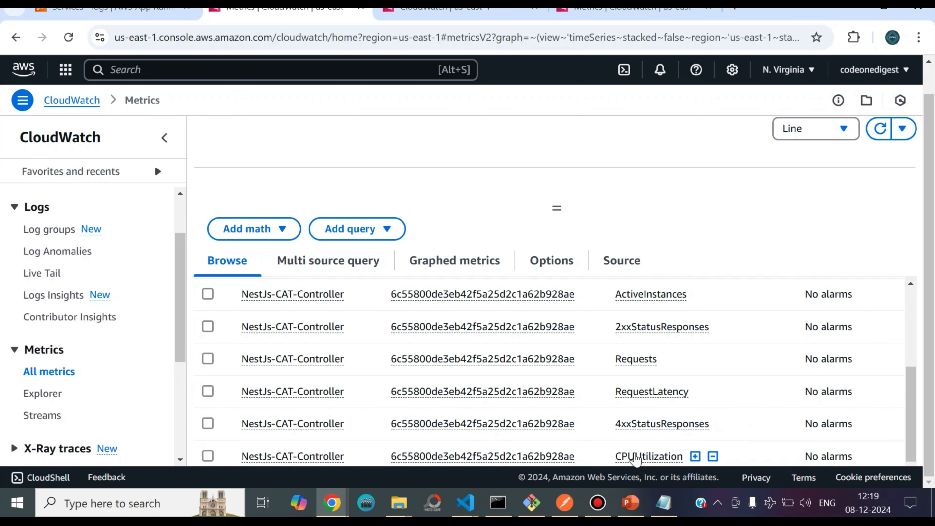
{"action": "scroll", "coordinate": [208, 330], "scroll_direction": "up", "scroll_amount": 5}
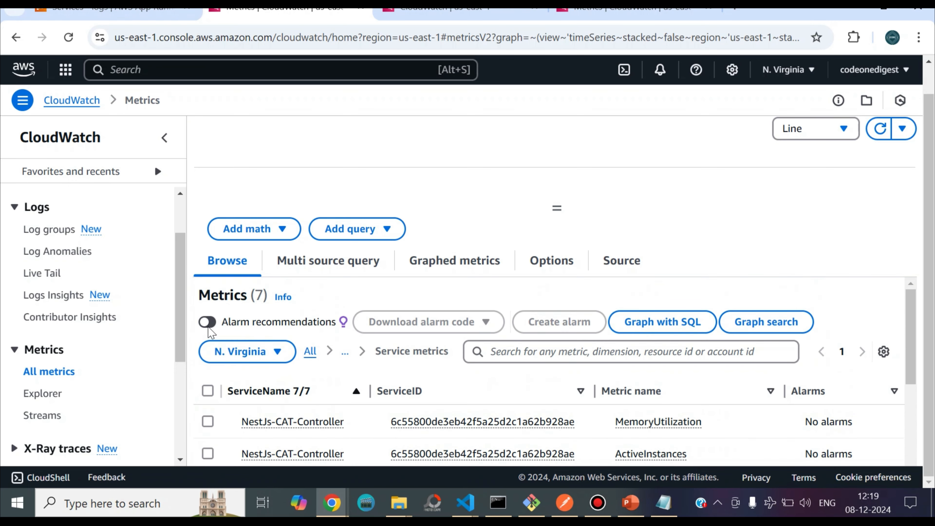
{"action": "left_click", "coordinate": [208, 392]}
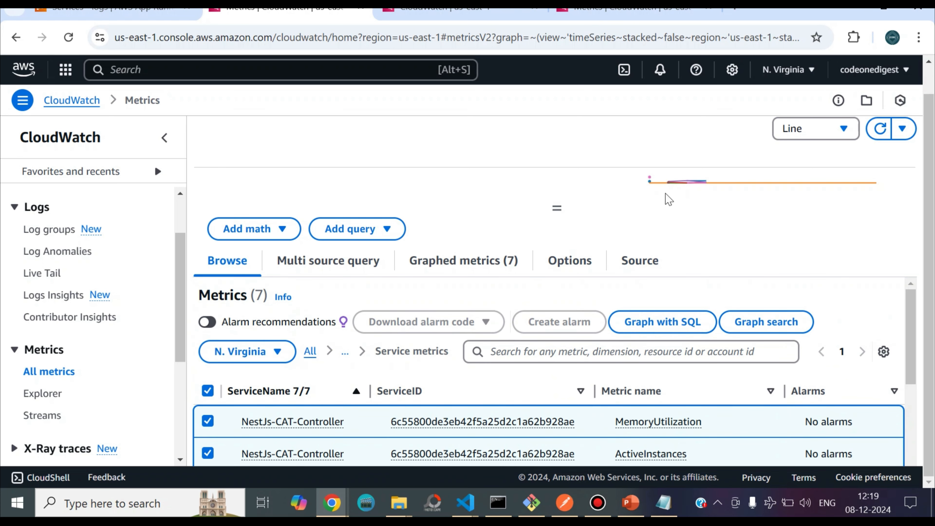
Preview the service metrics as data table, number and stacked area, and return the graph to the line view.
{"action": "left_click", "coordinate": [843, 128]}
{"action": "left_click", "coordinate": [817, 178]}
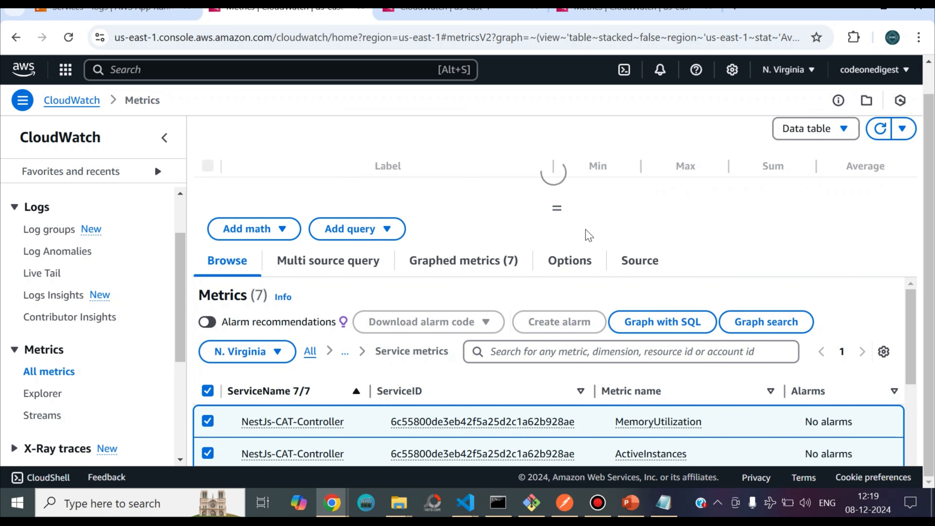
{"action": "left_click", "coordinate": [821, 129]}
{"action": "left_click", "coordinate": [811, 221]}
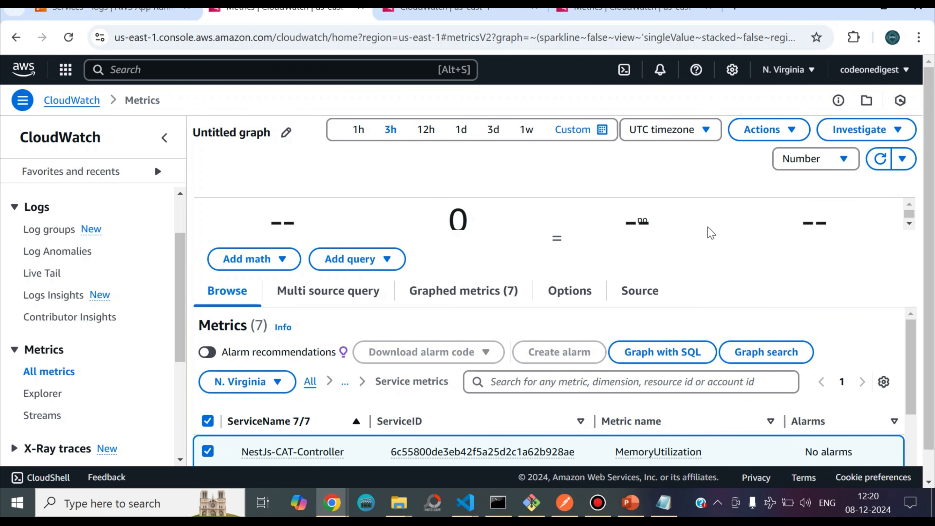
{"action": "left_click", "coordinate": [815, 158]}
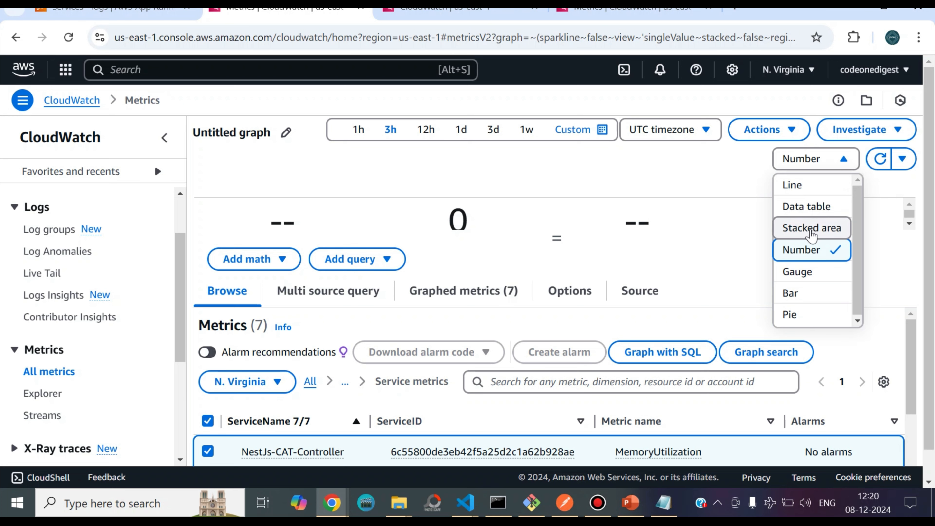
{"action": "left_click", "coordinate": [812, 230]}
{"action": "left_click", "coordinate": [840, 159]}
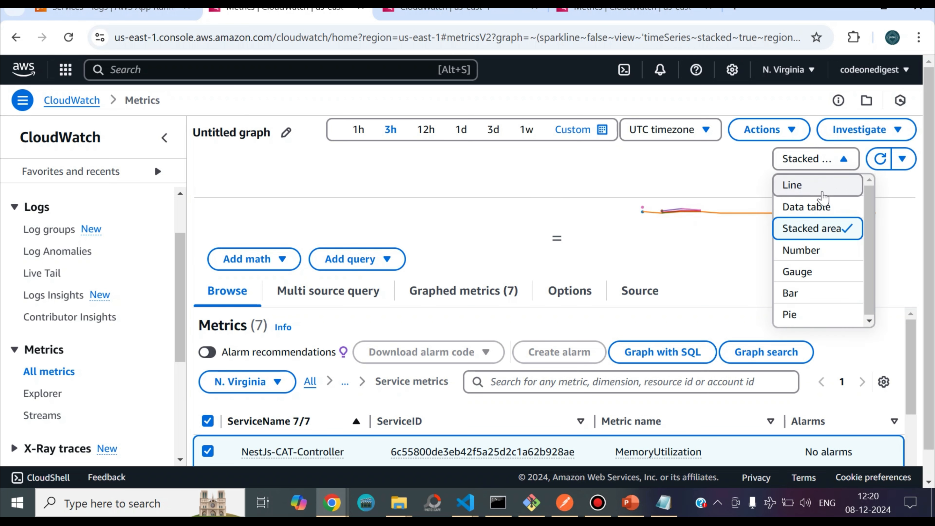
{"action": "left_click", "coordinate": [790, 187]}
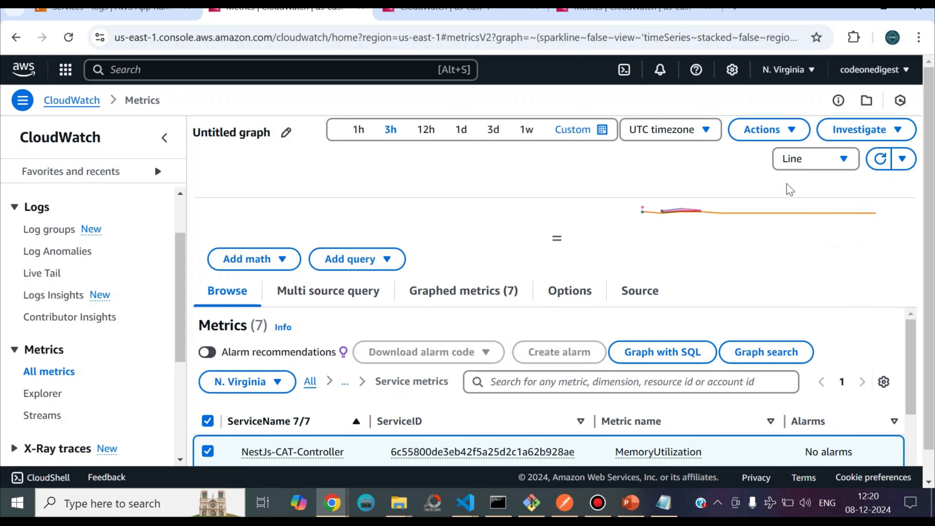
{"action": "scroll", "coordinate": [560, 291], "scroll_direction": "down", "scroll_amount": 1}
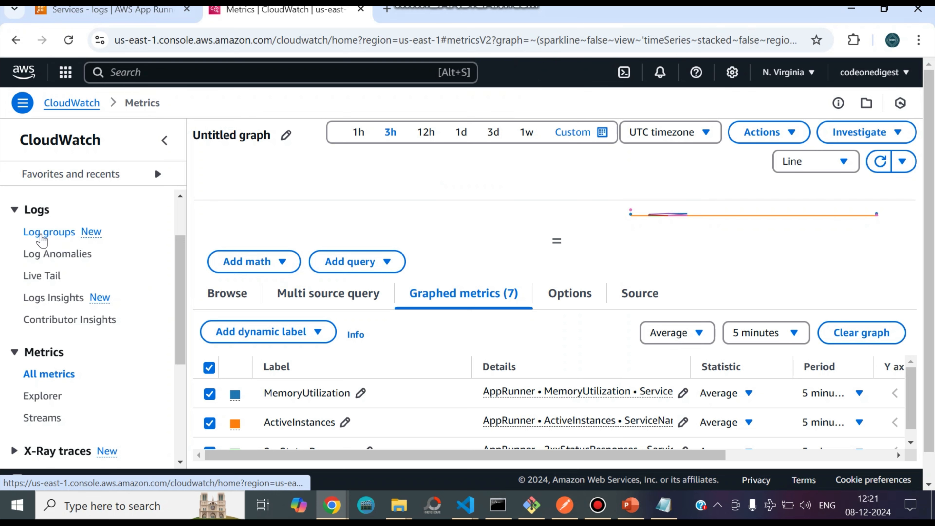
Open the NestJs-CAT-Controller application log group and show the log events from all its streams.
{"action": "left_click", "coordinate": [40, 236]}
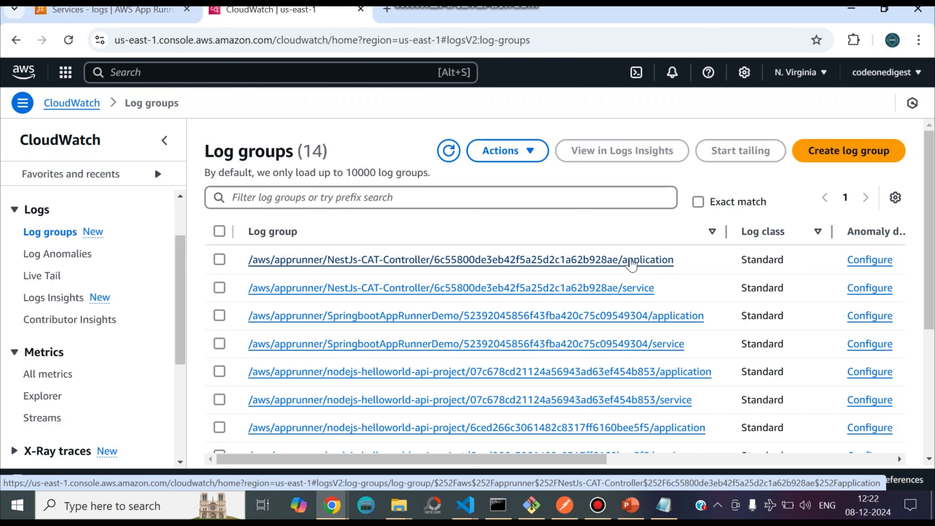
{"action": "left_click", "coordinate": [630, 261]}
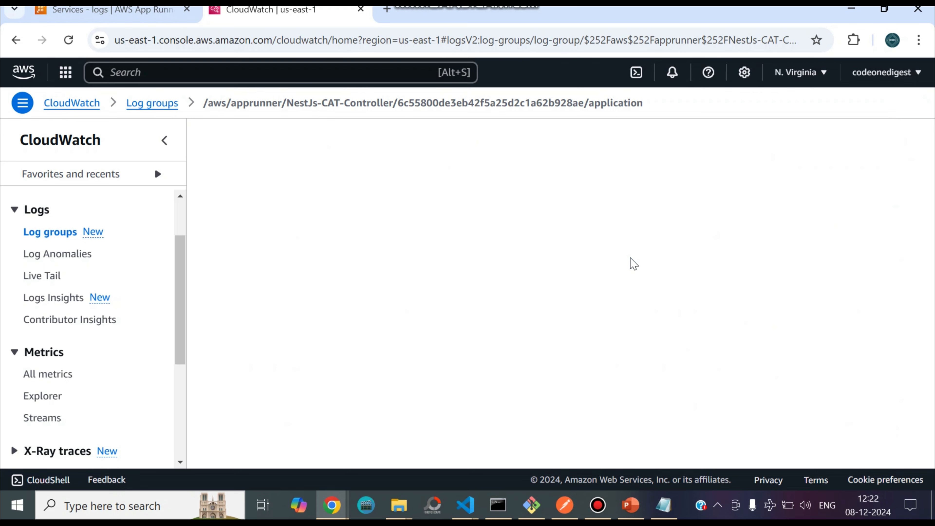
{"action": "left_click", "coordinate": [569, 199]}
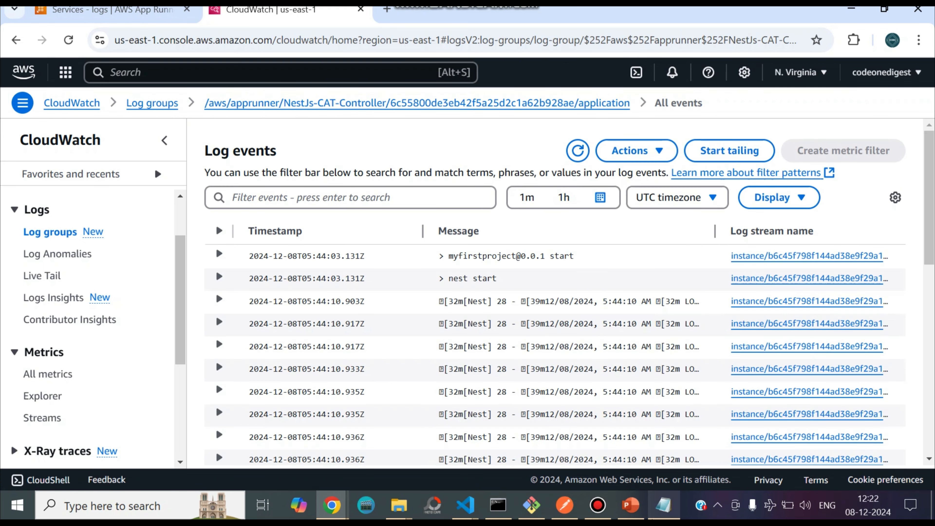
Switch to VS Code and copy the text Creating cat from createCat's debug call.
{"action": "left_click", "coordinate": [465, 505]}
{"action": "left_click", "coordinate": [563, 312]}
{"action": "left_click_drag", "start_coordinate": [540, 286], "coordinate": [472, 291]}
{"action": "key", "text": "ctrl+c"}
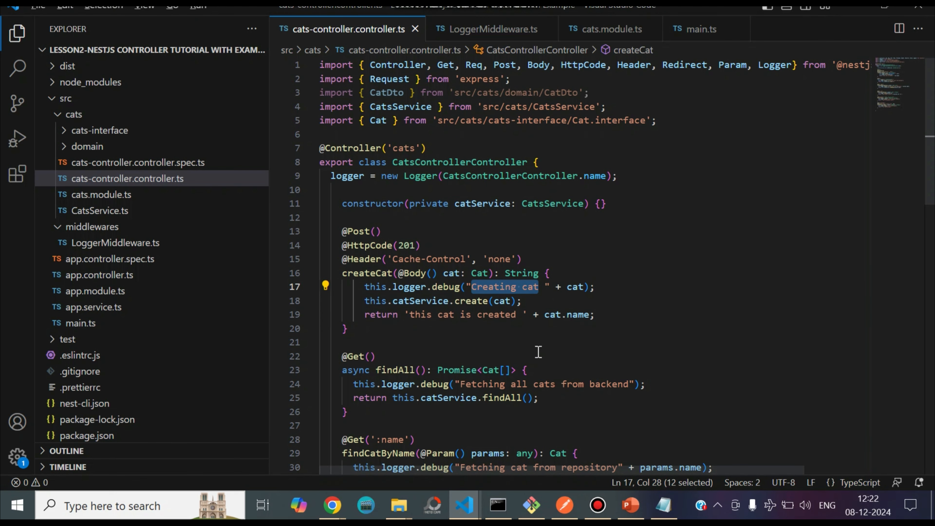
Switch back to Chrome and filter the log events by the copied phrase in double quotes, "Creating cat".
{"action": "key", "text": "alt+Tab"}
{"action": "left_click", "coordinate": [327, 202]}
{"action": "type", "text": "\""}
{"action": "key", "text": "ctrl+v"}
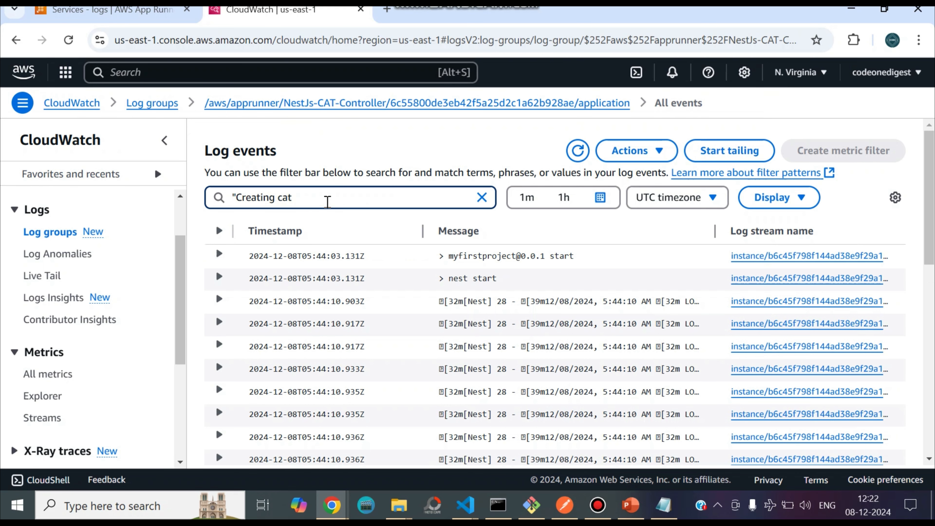
{"action": "type", "text": "\""}
{"action": "key", "text": "Return"}
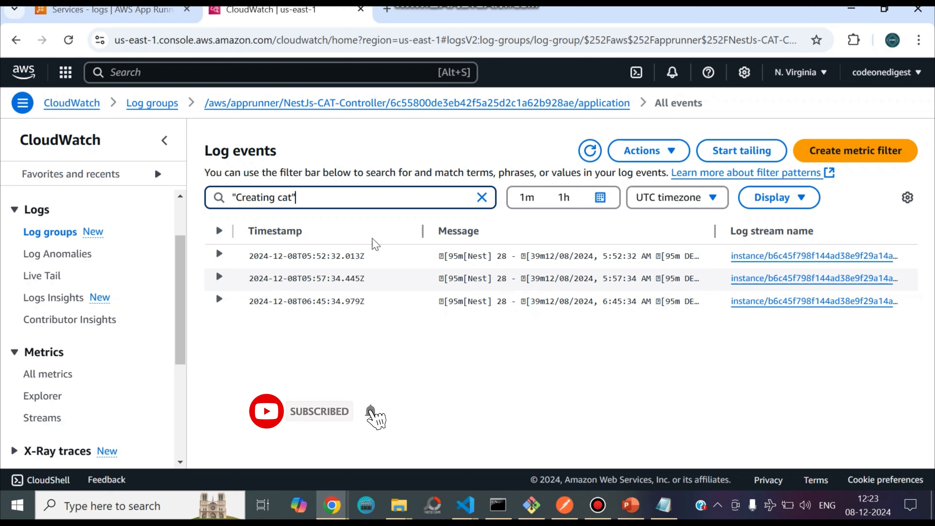
Start a new metric filter from the "Creating cat" search and name it Create Cat MF.
{"action": "left_click_drag", "start_coordinate": [297, 197], "coordinate": [227, 197]}
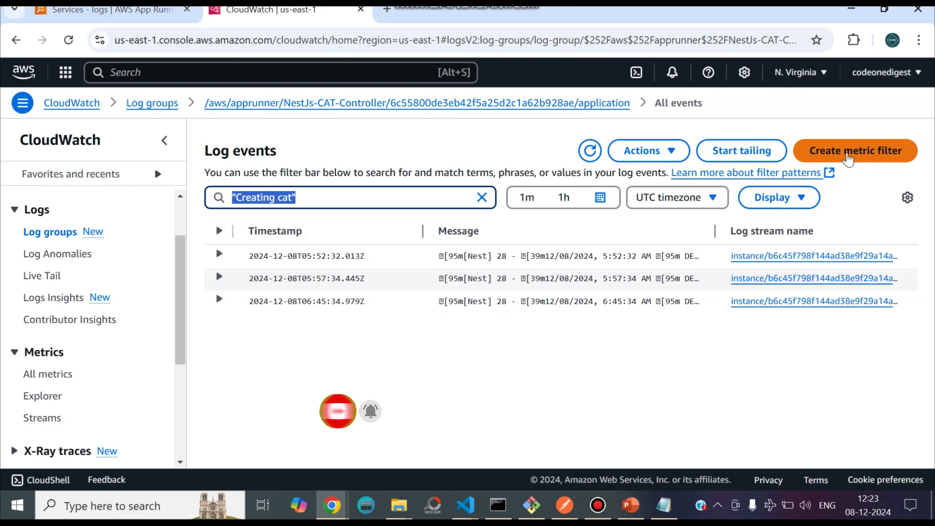
{"action": "left_click", "coordinate": [868, 162]}
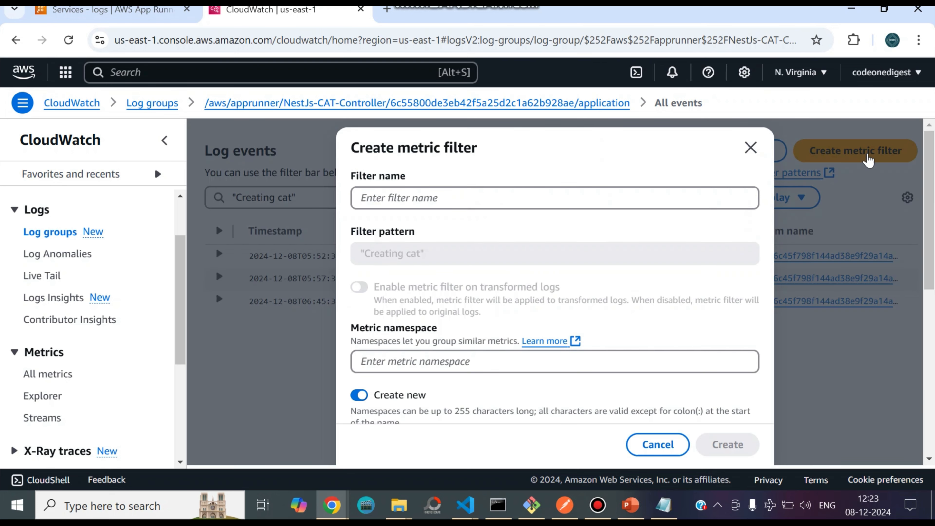
{"action": "left_click", "coordinate": [526, 200]}
{"action": "type", "text": "Create Cat MF"}
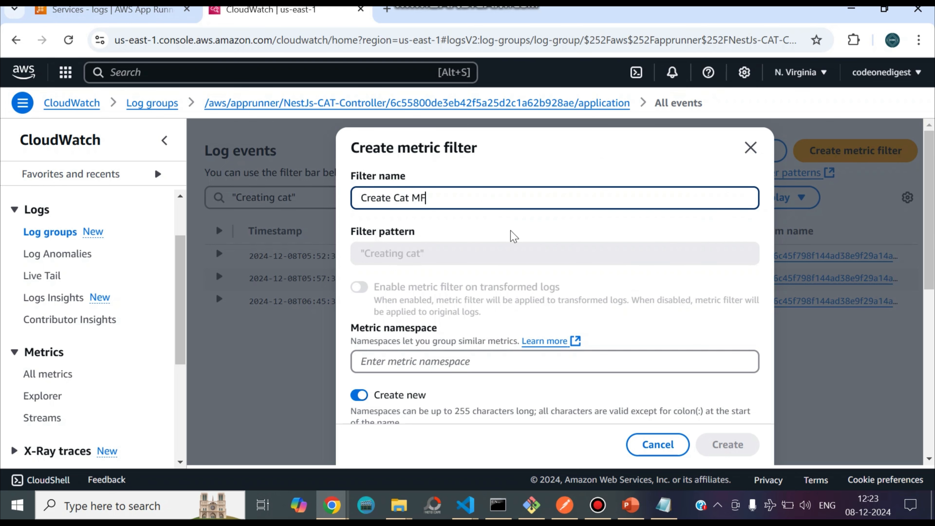
Set the metric filter's new metric namespace to Nestjs Cat Microservice NS.
{"action": "scroll", "coordinate": [501, 282], "scroll_direction": "down", "scroll_amount": 2}
{"action": "left_click_drag", "start_coordinate": [361, 180], "coordinate": [436, 186]}
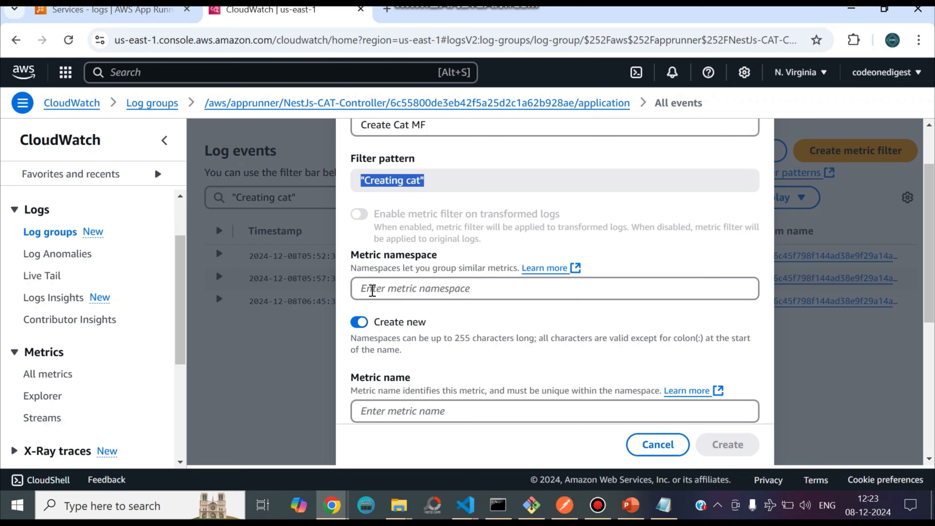
{"action": "left_click", "coordinate": [377, 290]}
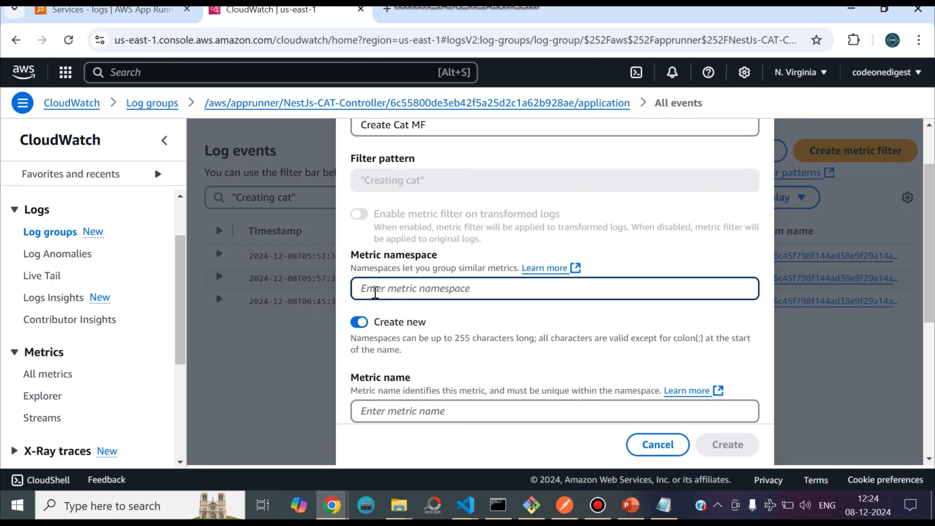
{"action": "type", "text": "Ne"}
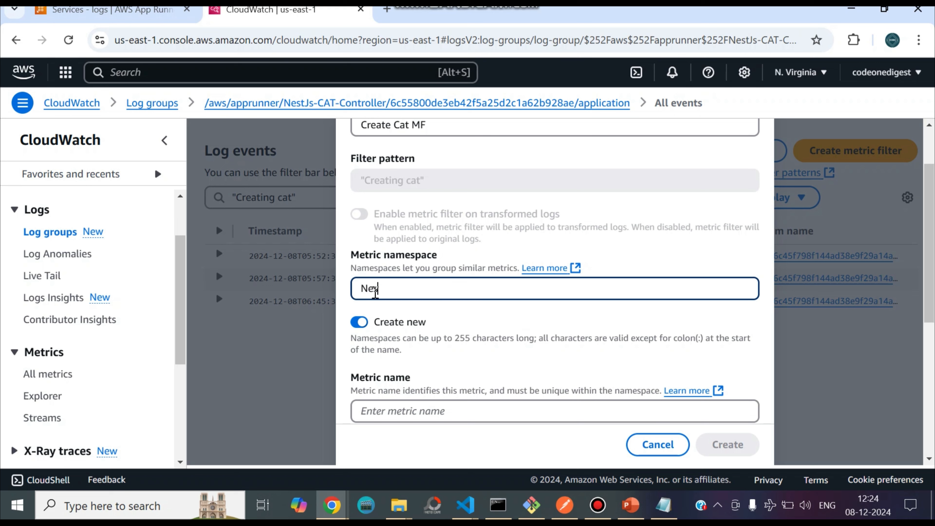
{"action": "type", "text": "stjs Cat Microservice NS"}
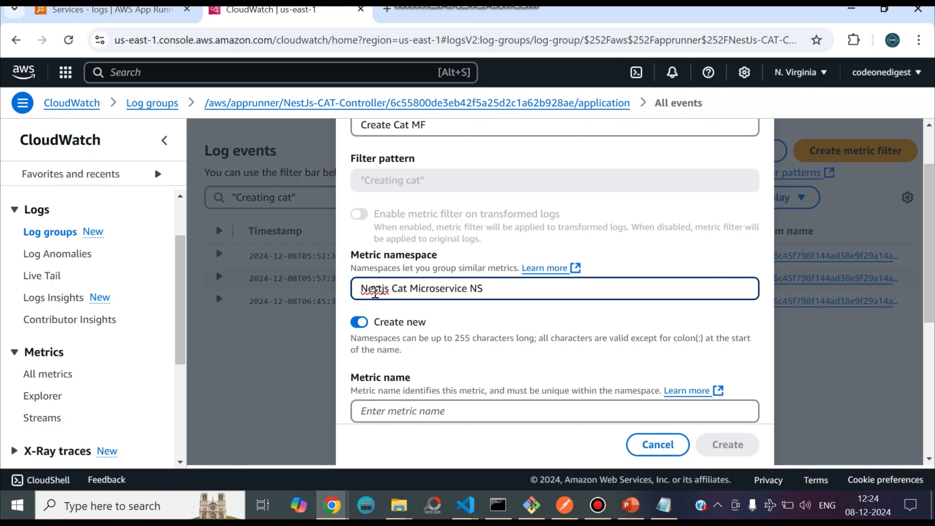
{"action": "left_click_drag", "start_coordinate": [375, 288], "coordinate": [588, 287]}
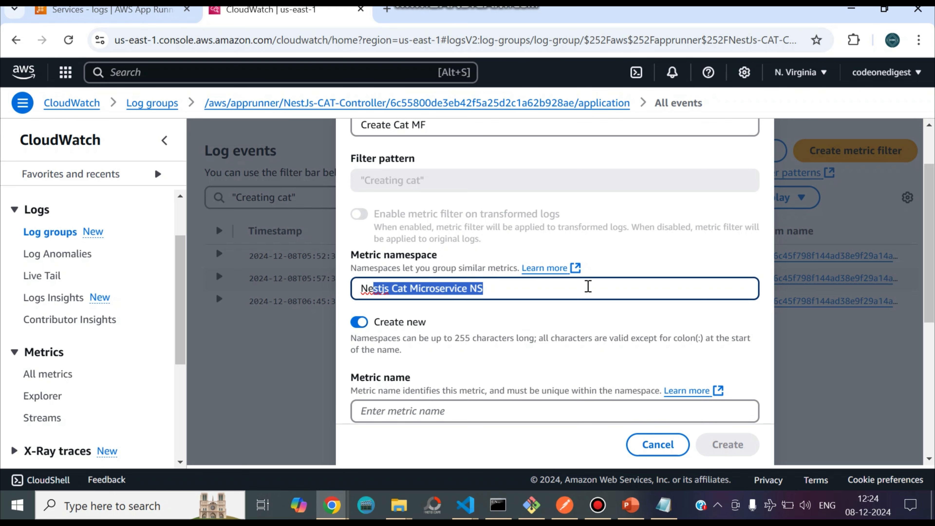
Name the filter's metric Create Cat Count.
{"action": "scroll", "coordinate": [501, 323], "scroll_direction": "down", "scroll_amount": 3}
{"action": "left_click", "coordinate": [436, 270]}
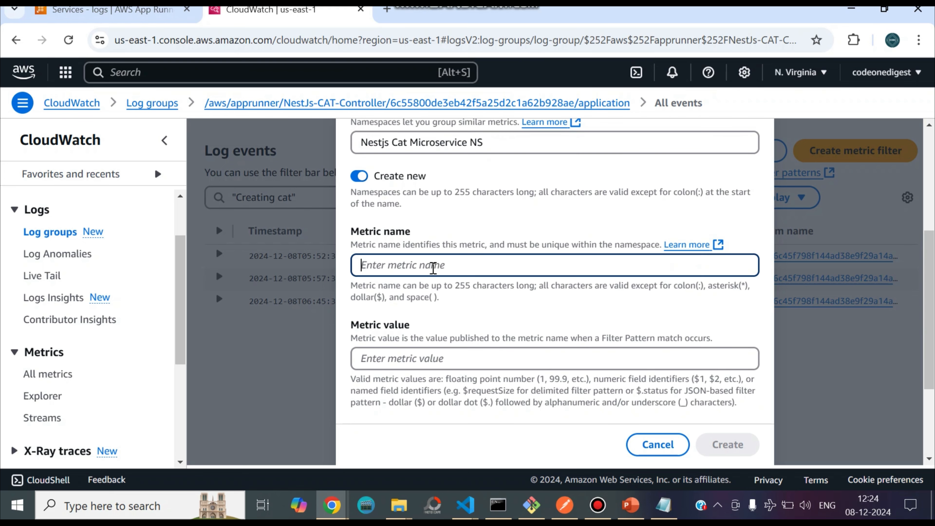
{"action": "scroll", "coordinate": [437, 272], "scroll_direction": "up", "scroll_amount": 5}
{"action": "scroll", "coordinate": [440, 199], "scroll_direction": "down", "scroll_amount": 5}
{"action": "double_click", "coordinate": [422, 264]}
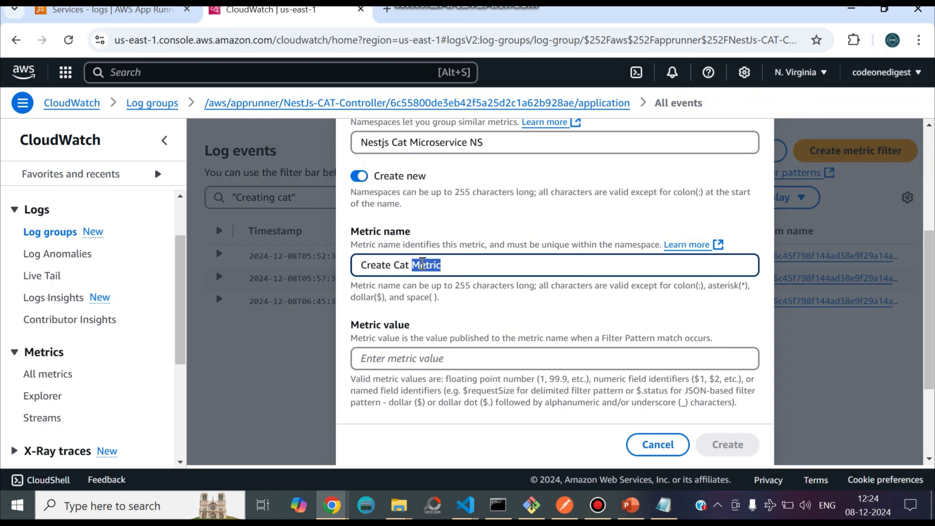
{"action": "type", "text": "Count"}
{"action": "scroll", "coordinate": [467, 289], "scroll_direction": "down", "scroll_amount": 2}
Set the metric value to 1 for each match of the "Creating cat" pattern.
{"action": "left_click", "coordinate": [389, 287]}
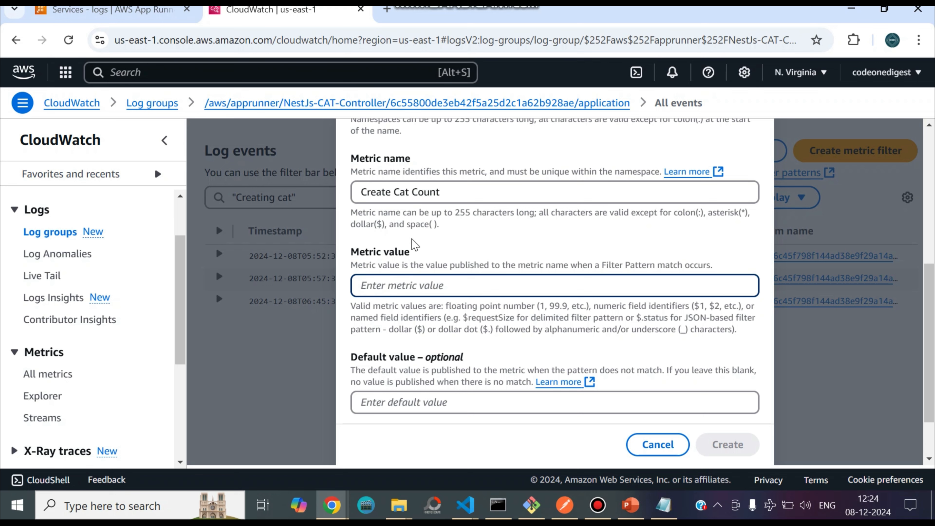
{"action": "scroll", "coordinate": [413, 236], "scroll_direction": "up", "scroll_amount": 8}
{"action": "left_click_drag", "start_coordinate": [433, 256], "coordinate": [351, 260]}
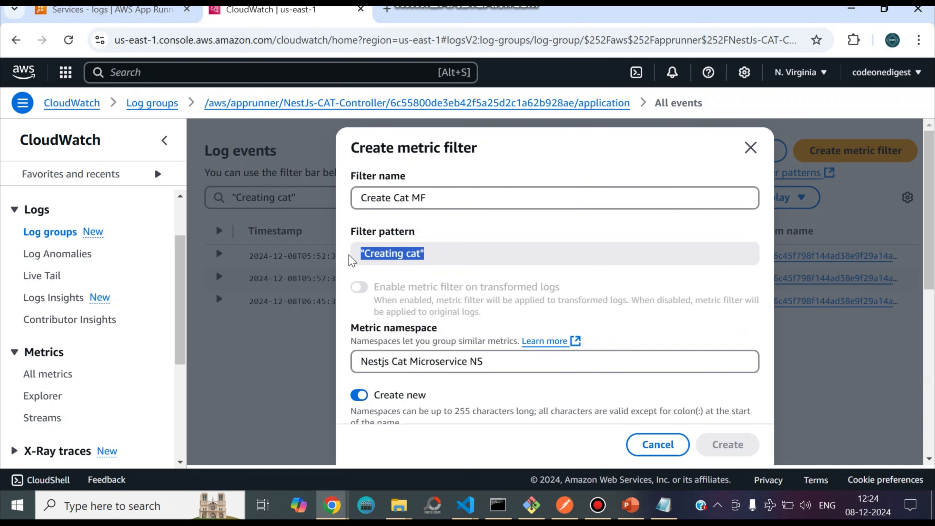
{"action": "scroll", "coordinate": [368, 295], "scroll_direction": "down", "scroll_amount": 5}
{"action": "left_click", "coordinate": [378, 359]}
{"action": "type", "text": "1"}
{"action": "scroll", "coordinate": [381, 390], "scroll_direction": "down", "scroll_amount": 4}
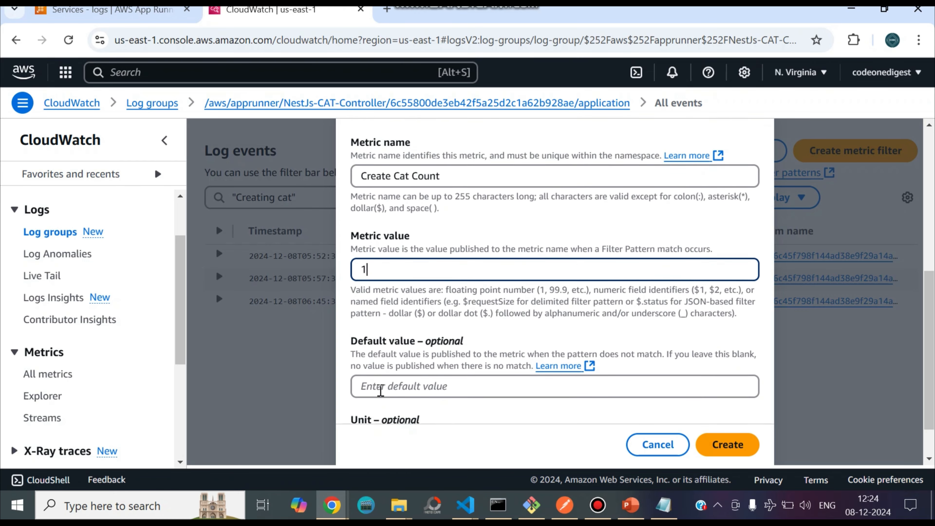
Review the filter pattern, metric name and metric value, and create the metric filter without a default value or unit.
{"action": "scroll", "coordinate": [381, 390], "scroll_direction": "up", "scroll_amount": 8}
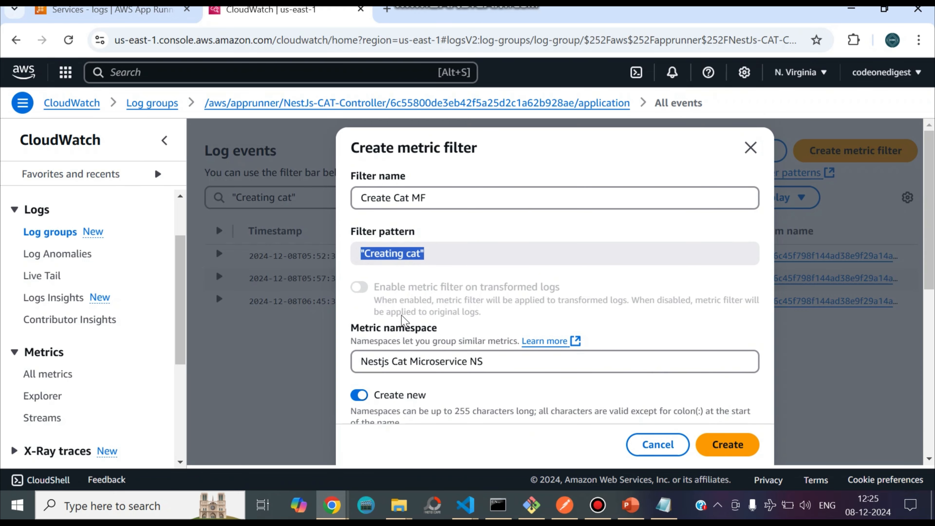
{"action": "left_click", "coordinate": [438, 264]}
{"action": "scroll", "coordinate": [367, 286], "scroll_direction": "down", "scroll_amount": 5}
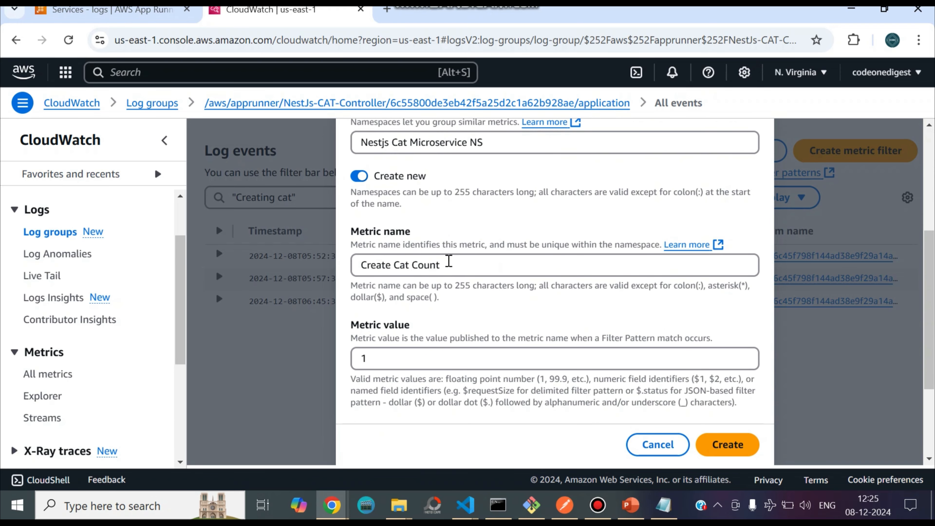
{"action": "left_click_drag", "start_coordinate": [449, 261], "coordinate": [364, 265]}
{"action": "left_click", "coordinate": [391, 355]}
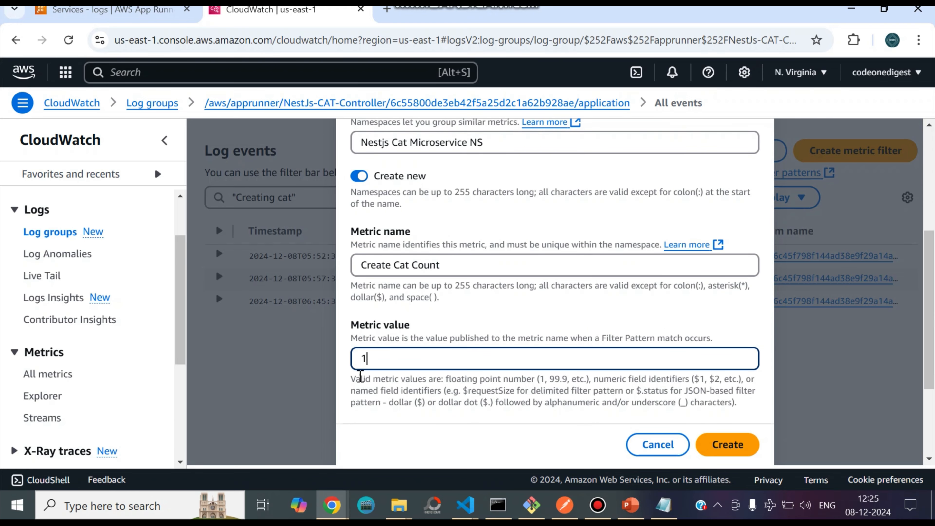
{"action": "scroll", "coordinate": [359, 376], "scroll_direction": "down", "scroll_amount": 2}
{"action": "double_click", "coordinate": [390, 290]}
{"action": "scroll", "coordinate": [405, 250], "scroll_direction": "down", "scroll_amount": 1}
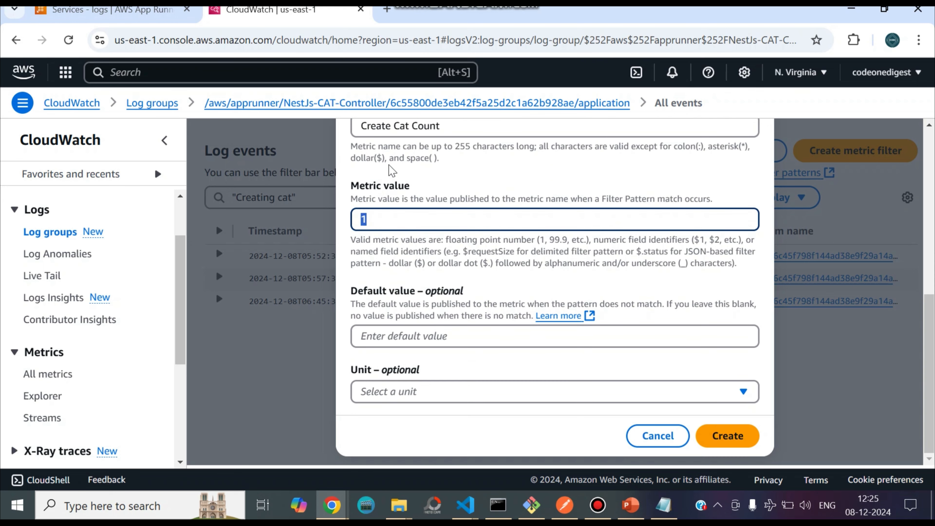
{"action": "scroll", "coordinate": [388, 273], "scroll_direction": "up", "scroll_amount": 2}
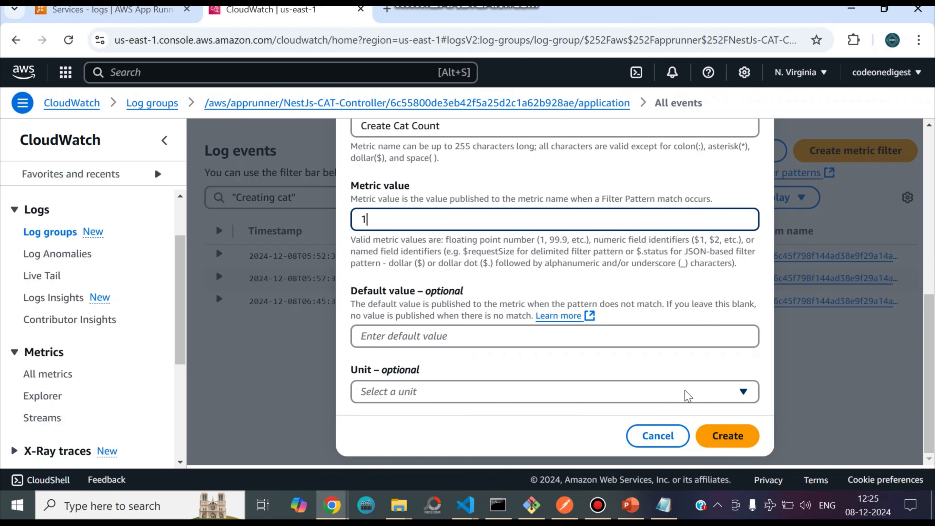
{"action": "left_click", "coordinate": [722, 440]}
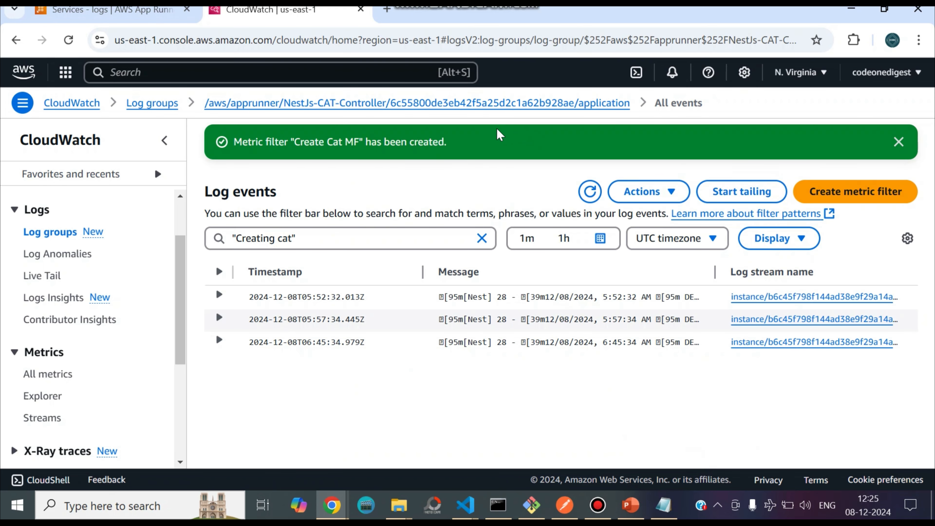
Open all CloudWatch metrics and browse the available namespaces for the new custom metric.
{"action": "scroll", "coordinate": [92, 257], "scroll_direction": "down", "scroll_amount": 3}
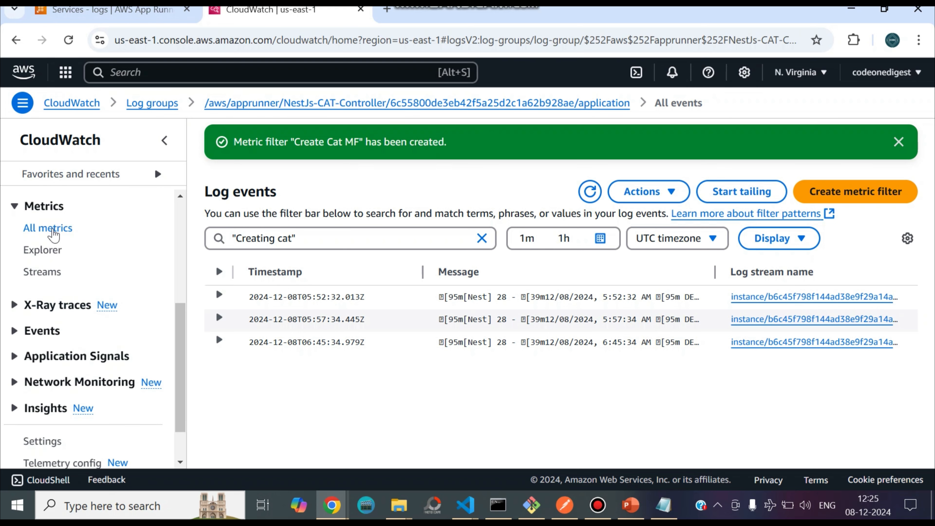
{"action": "left_click", "coordinate": [53, 232]}
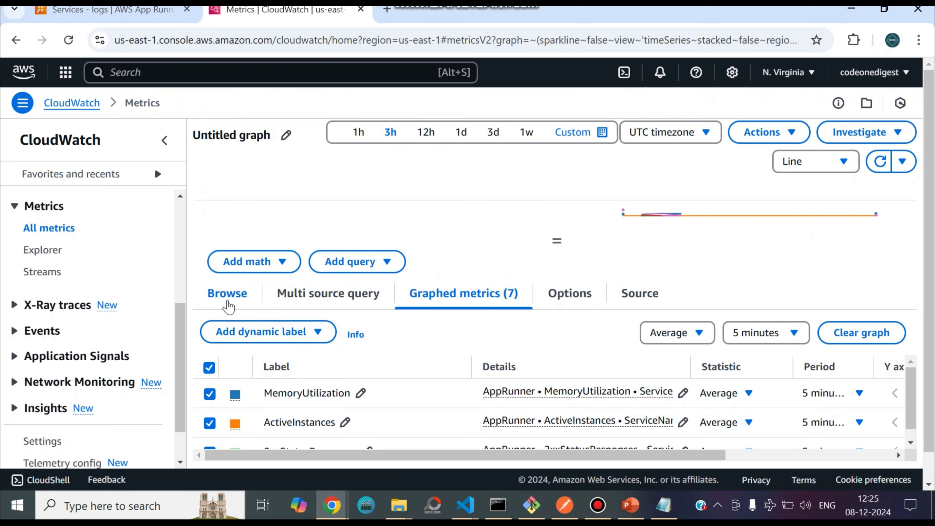
{"action": "left_click", "coordinate": [228, 300]}
{"action": "left_click", "coordinate": [311, 385]}
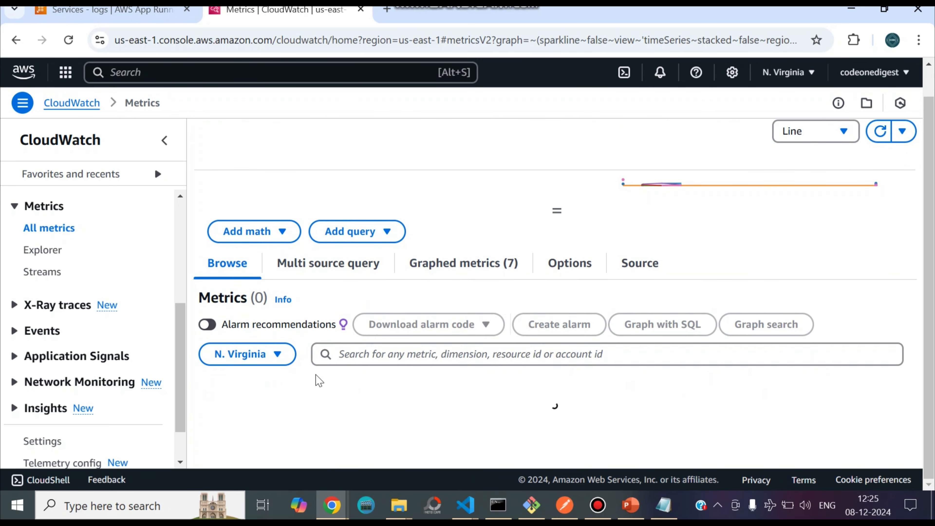
{"action": "scroll", "coordinate": [318, 380], "scroll_direction": "down", "scroll_amount": 1}
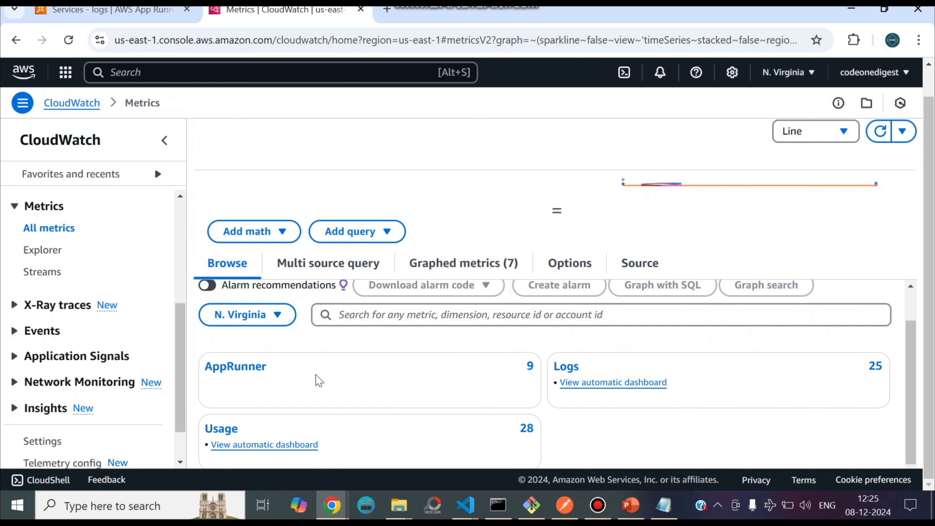
{"action": "scroll", "coordinate": [318, 379], "scroll_direction": "up", "scroll_amount": 1}
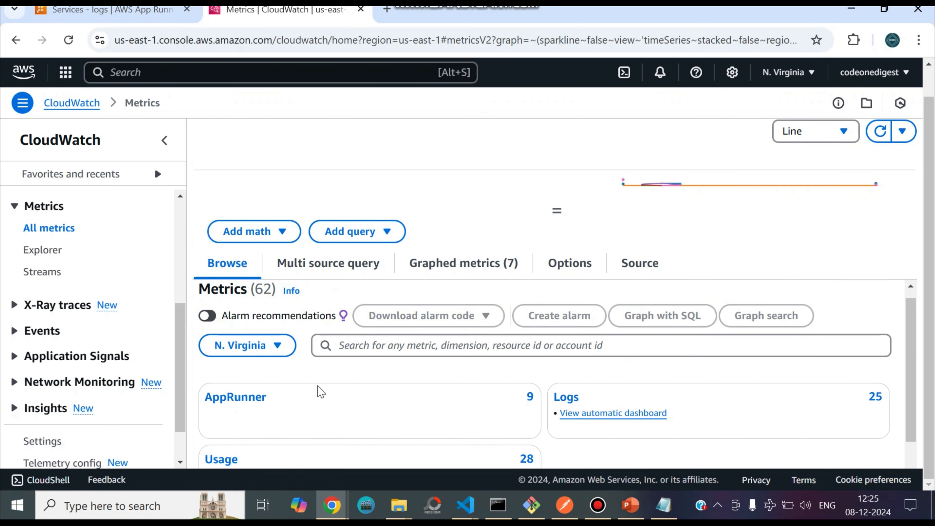
{"action": "scroll", "coordinate": [427, 416], "scroll_direction": "down", "scroll_amount": 1}
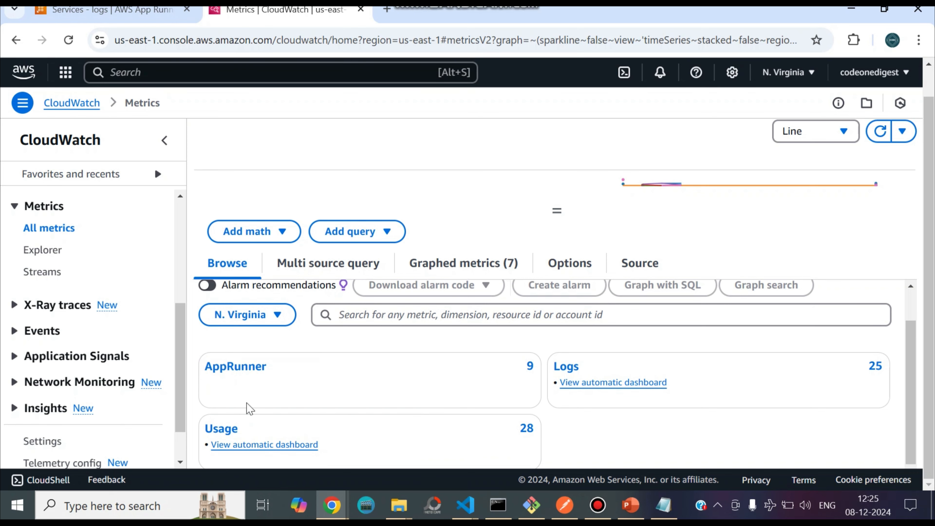
Switch to Postman and send the AWS-AppRunner-GET-Cats request several times.
{"action": "left_click", "coordinate": [565, 505]}
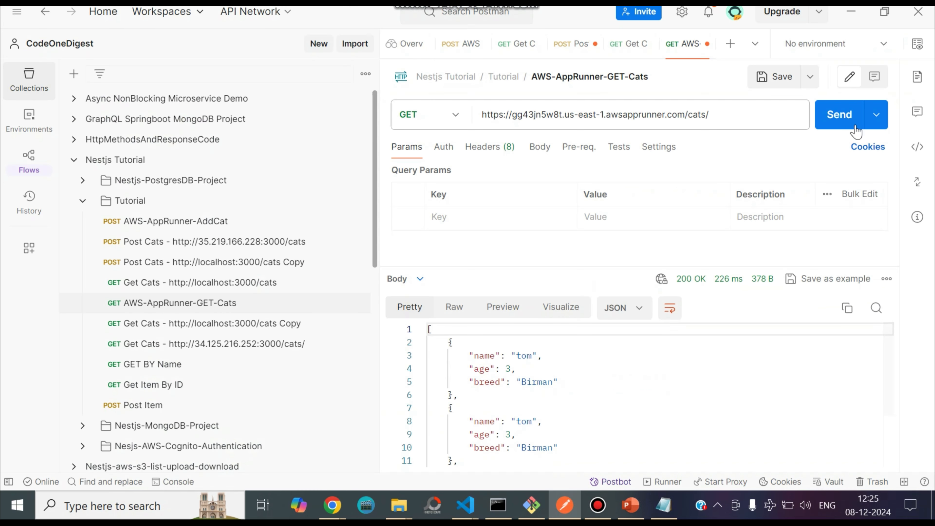
{"action": "left_click", "coordinate": [831, 119]}
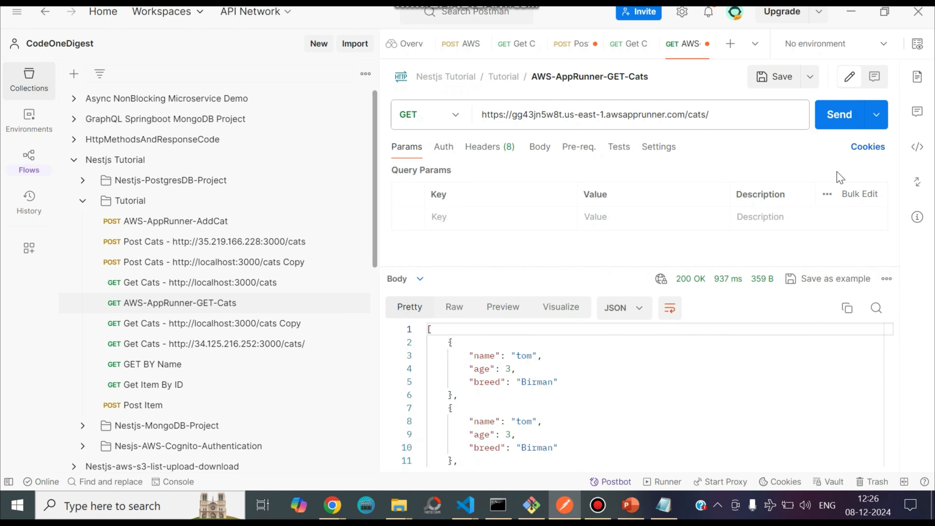
{"action": "left_click", "coordinate": [834, 123]}
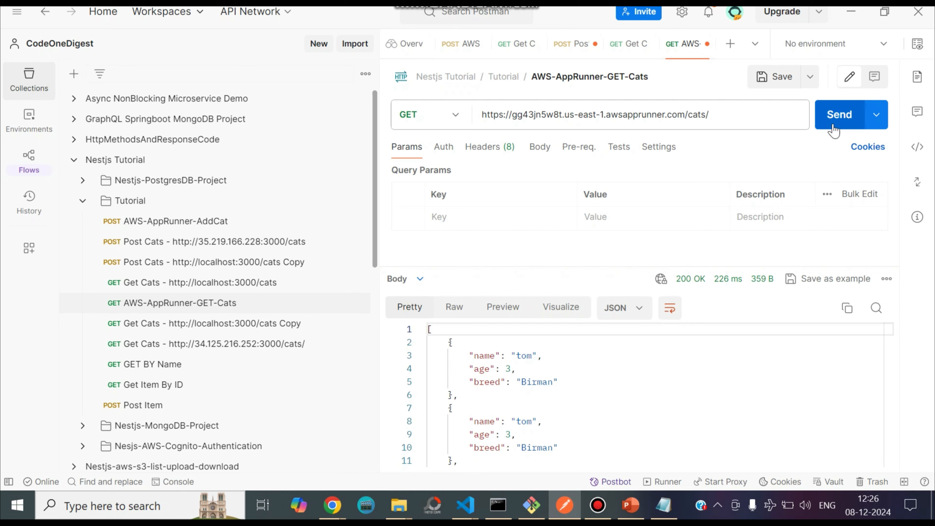
{"action": "left_click", "coordinate": [833, 128]}
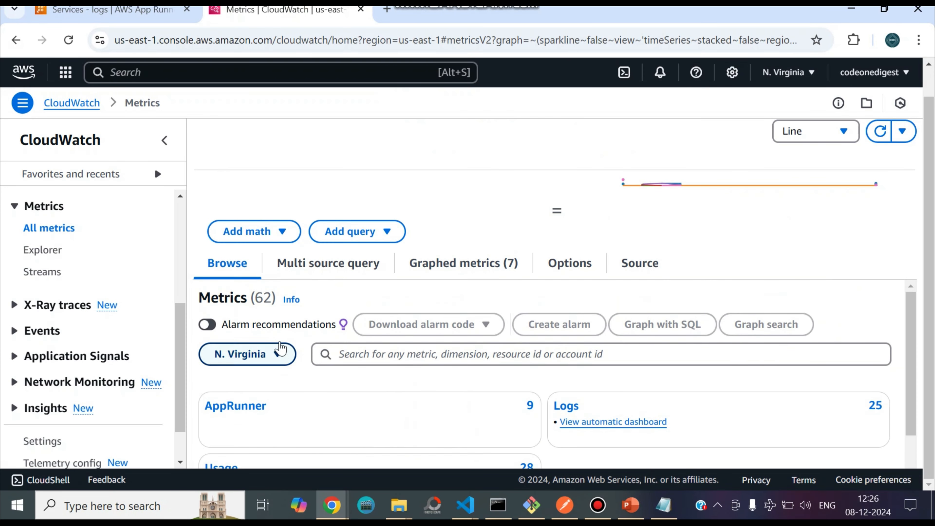
Switch back to Chrome and graph Create Cat Count from Nestjs Cat Microservice NS, under metrics with no dimensions, with the statistic set to Sum.
{"action": "scroll", "coordinate": [281, 351], "scroll_direction": "up", "scroll_amount": 1}
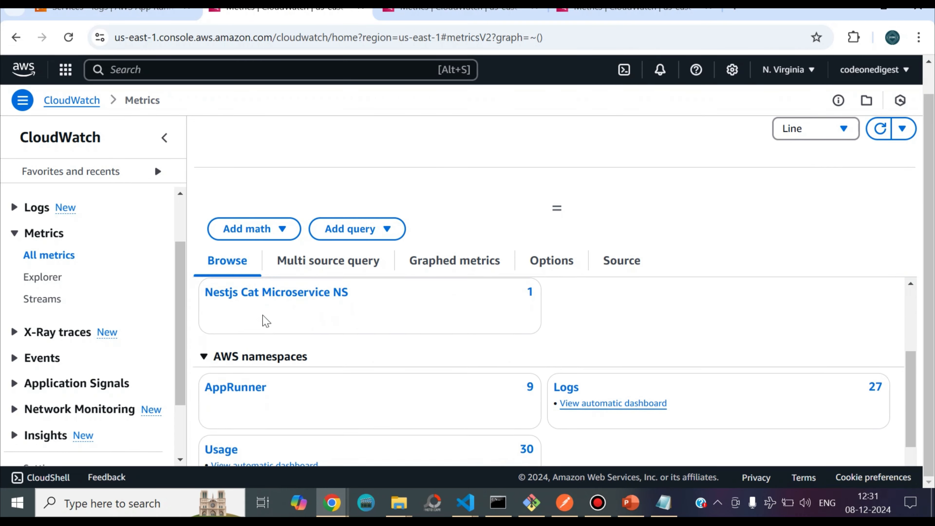
{"action": "scroll", "coordinate": [277, 320], "scroll_direction": "up", "scroll_amount": 2}
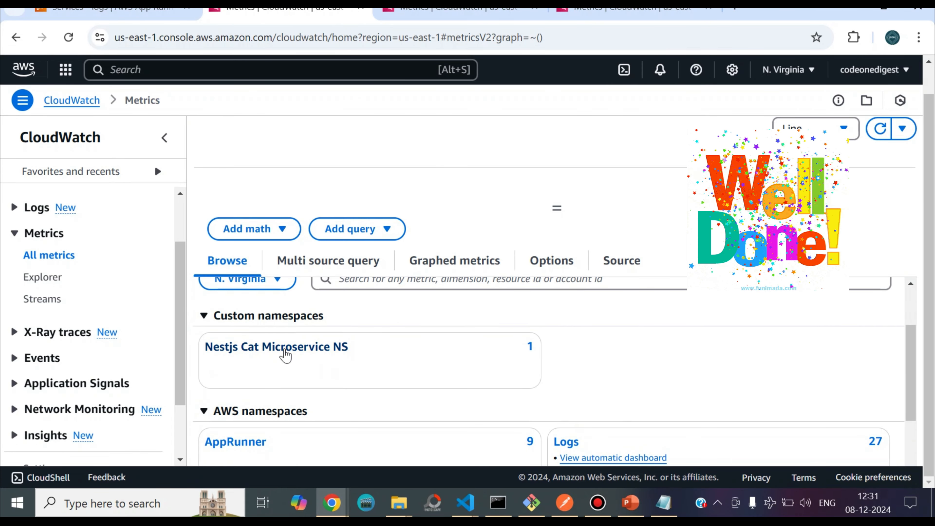
{"action": "left_click", "coordinate": [337, 348]}
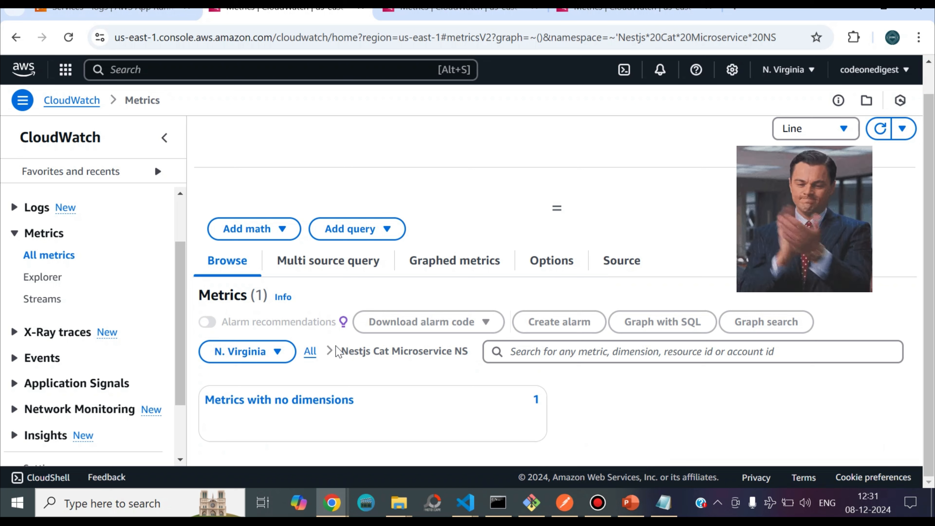
{"action": "left_click", "coordinate": [300, 402]}
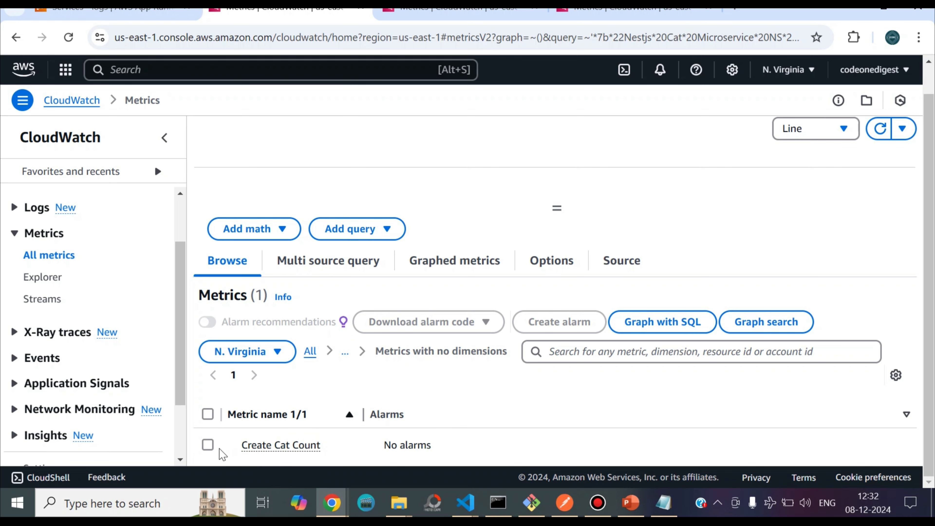
{"action": "left_click", "coordinate": [208, 445]}
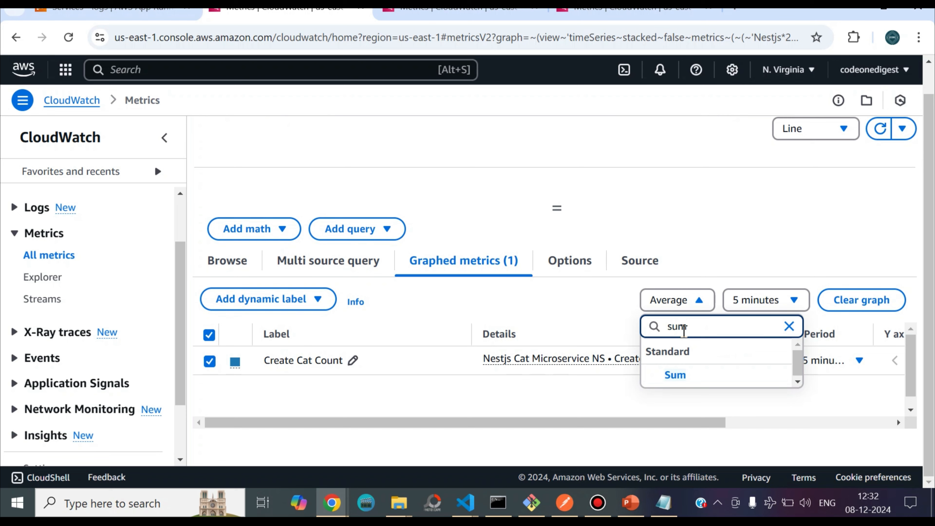
{"action": "left_click", "coordinate": [677, 375]}
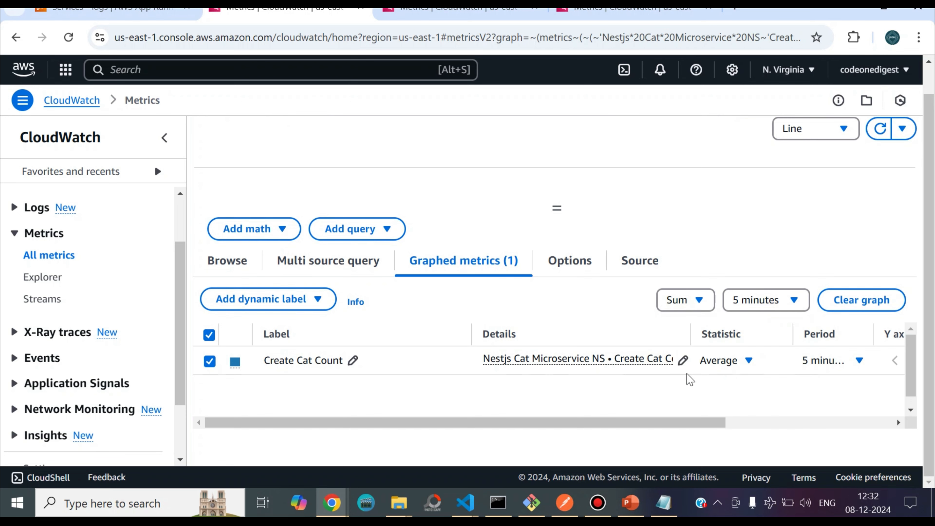
Switch to Postman and send the AWS-AppRunner-AddCat POST request several times to generate new cat creation logs.
{"action": "left_click", "coordinate": [564, 503]}
{"action": "left_click", "coordinate": [828, 117]}
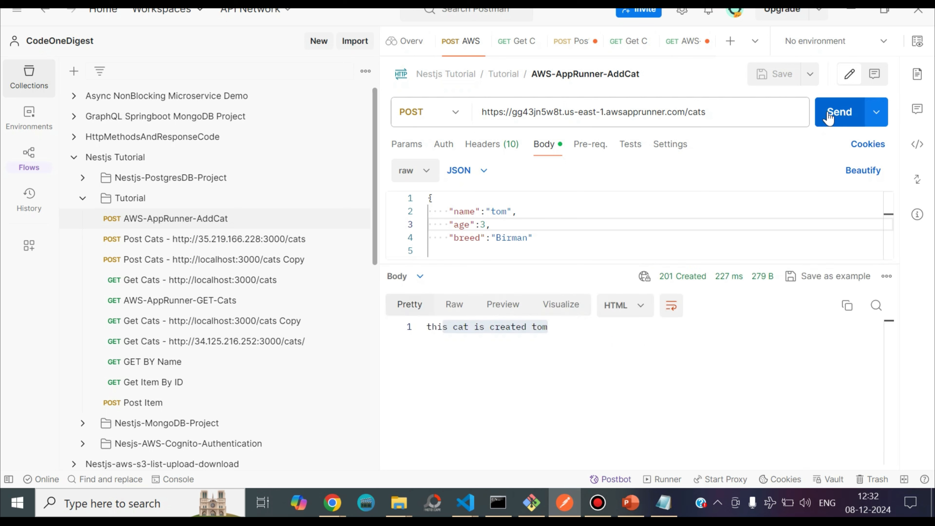
{"action": "left_click", "coordinate": [828, 117]}
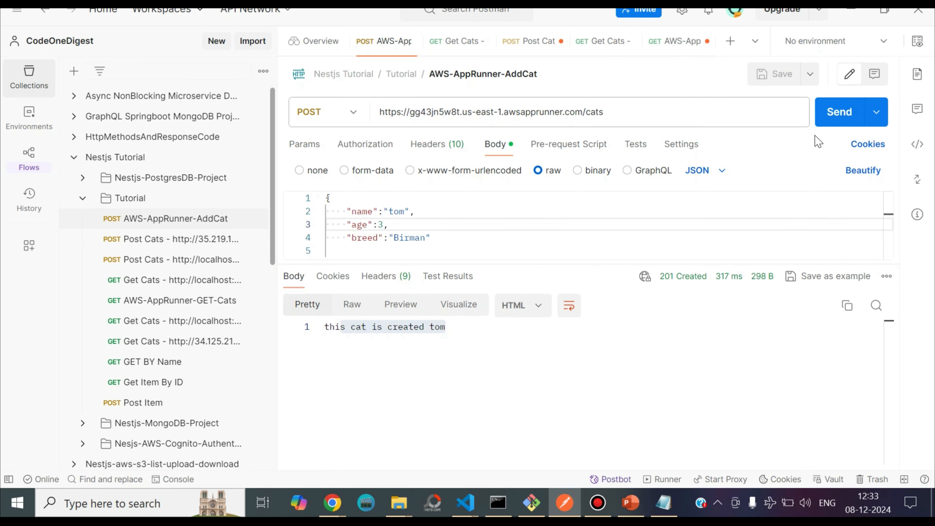
{"action": "left_click", "coordinate": [830, 117]}
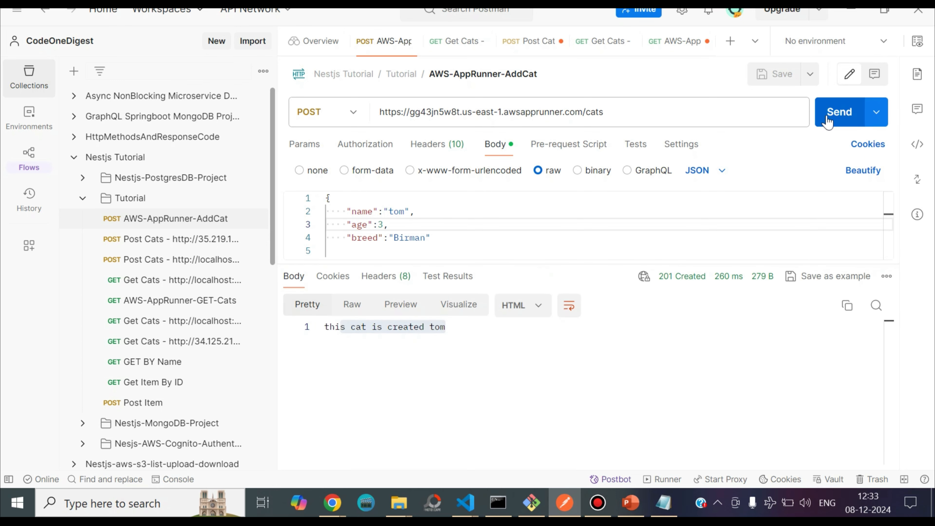
Switch back to Chrome and refresh the Create Cat Count graph to inspect its newest data points.
{"action": "key", "text": "alt+Tab"}
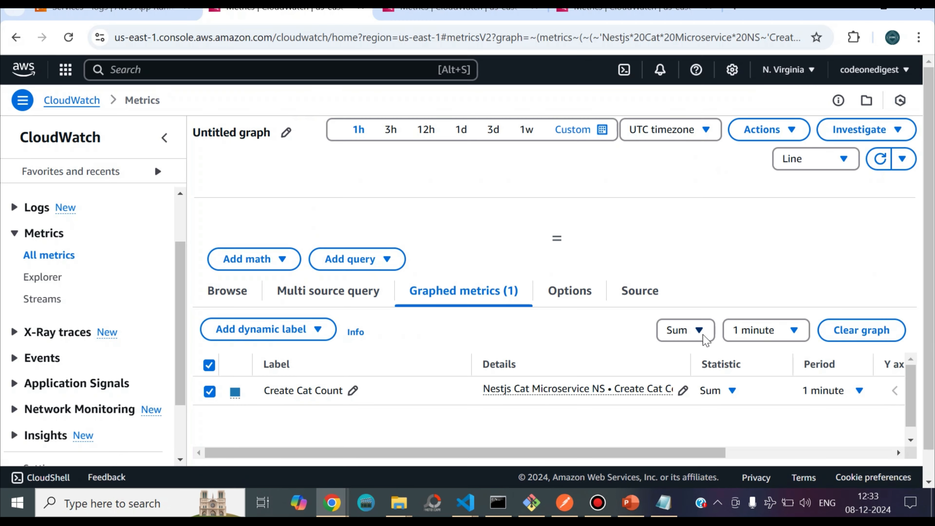
{"action": "left_click_drag", "start_coordinate": [656, 336], "coordinate": [806, 336]}
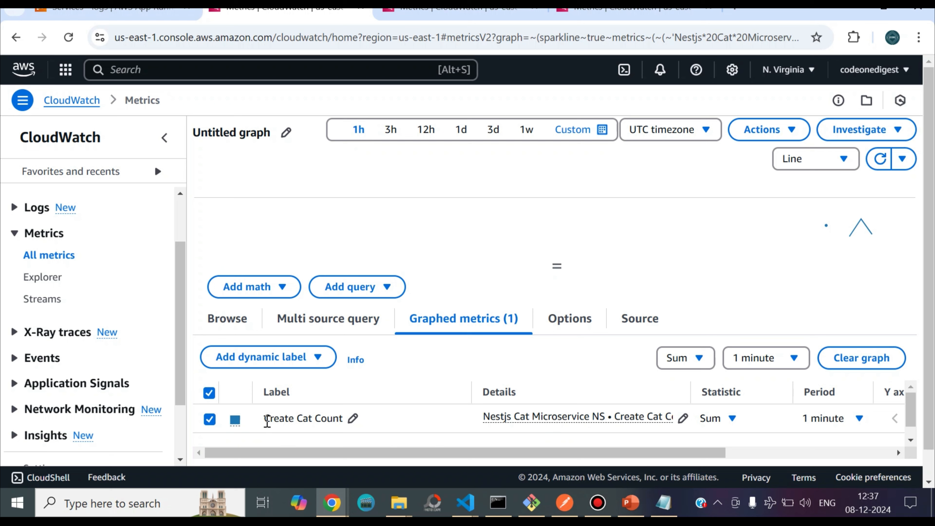
{"action": "left_click_drag", "start_coordinate": [265, 419], "coordinate": [341, 417]}
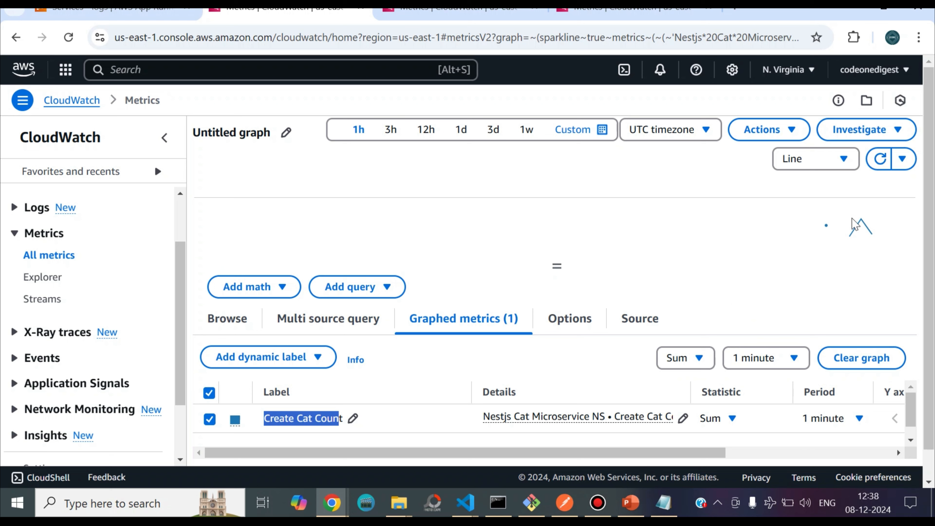
{"action": "left_click", "coordinate": [881, 158]}
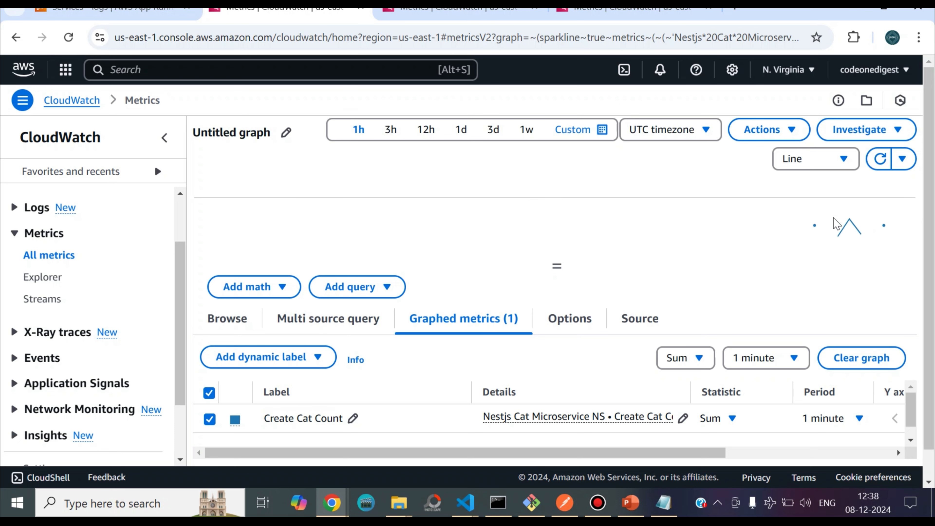
{"action": "mouse_move", "coordinate": [817, 232]}
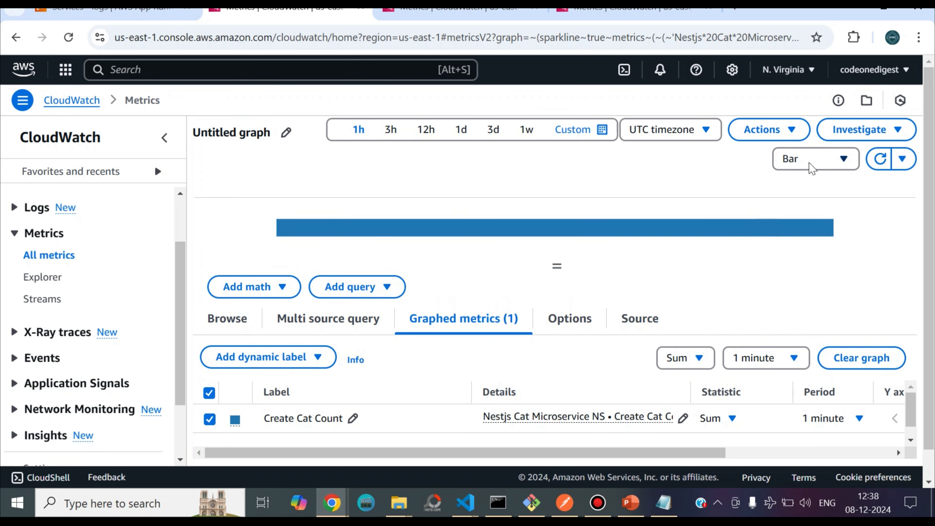
Display Create Cat Count as a Data table and examine its sum, average and per-minute values.
{"action": "left_click", "coordinate": [812, 166]}
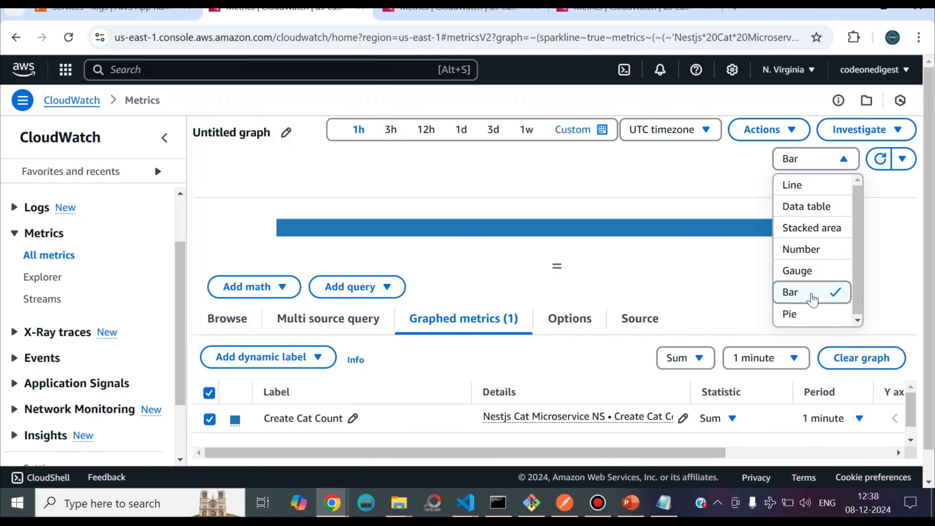
{"action": "left_click", "coordinate": [796, 207]}
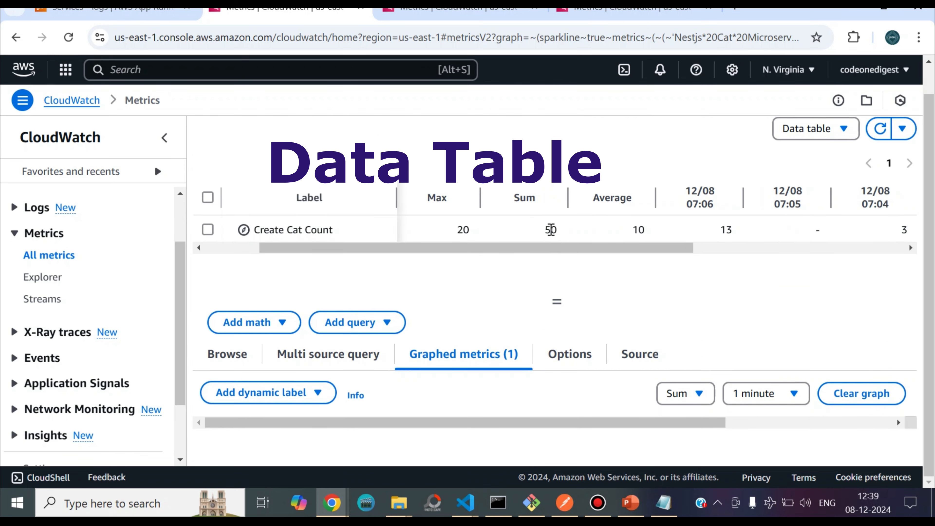
{"action": "left_click_drag", "start_coordinate": [543, 230], "coordinate": [609, 255]}
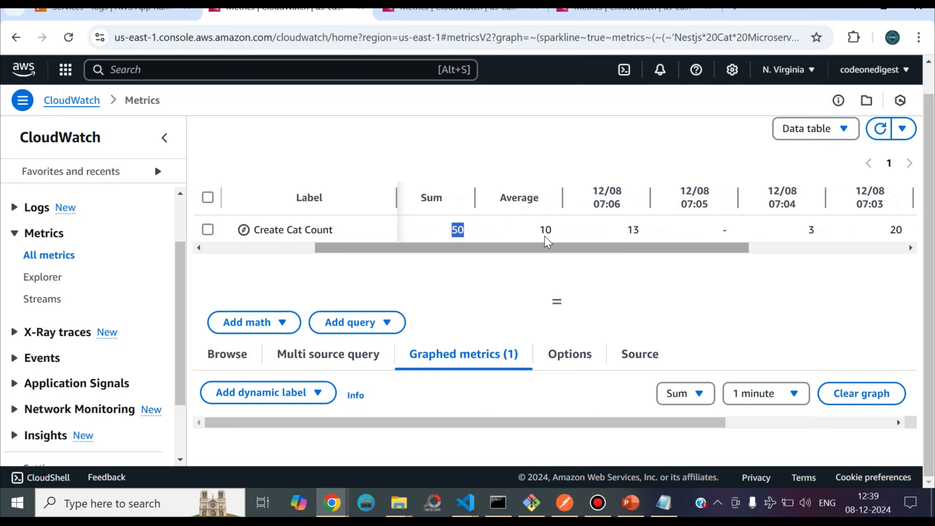
{"action": "left_click_drag", "start_coordinate": [540, 228], "coordinate": [551, 228]}
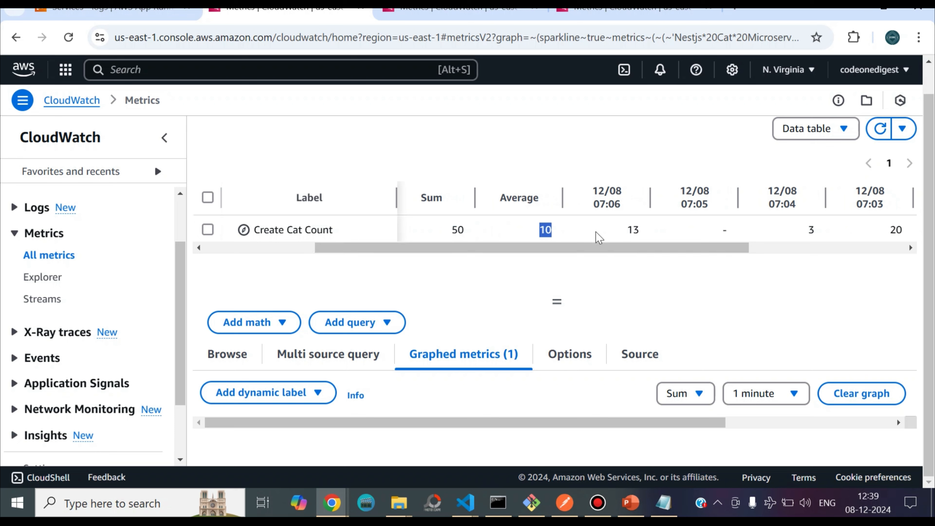
{"action": "left_click_drag", "start_coordinate": [626, 230], "coordinate": [615, 234]}
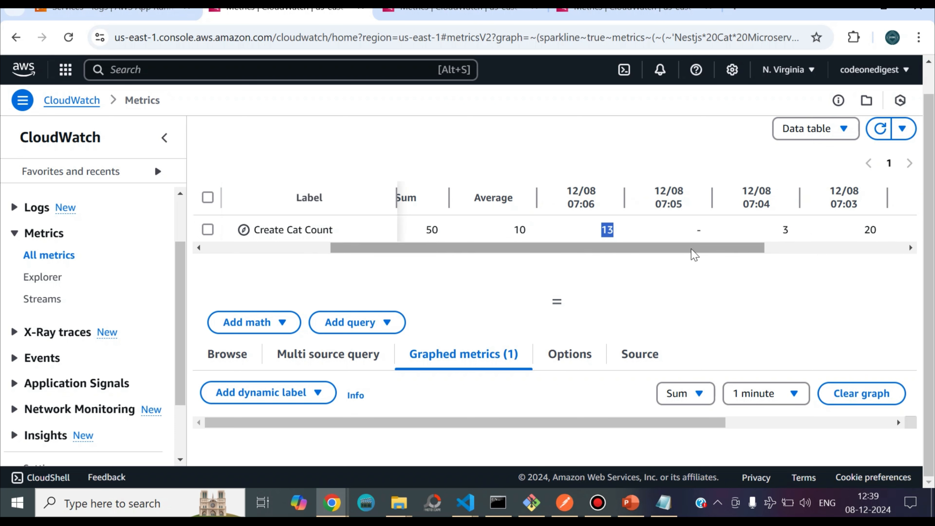
{"action": "left_click_drag", "start_coordinate": [695, 248], "coordinate": [724, 247]}
{"action": "left_click", "coordinate": [730, 225]}
{"action": "double_click", "coordinate": [730, 226]}
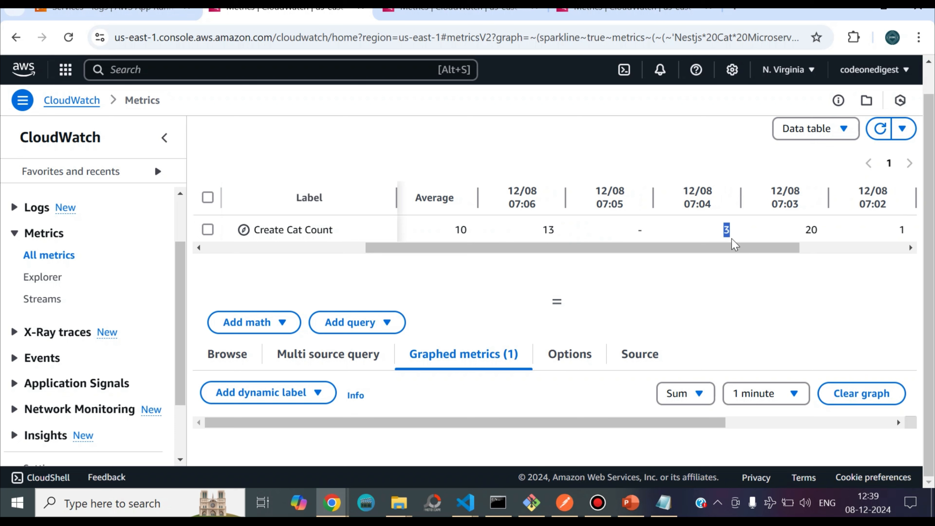
{"action": "left_click_drag", "start_coordinate": [734, 248], "coordinate": [539, 244]}
{"action": "double_click", "coordinate": [762, 229]}
{"action": "double_click", "coordinate": [816, 230]}
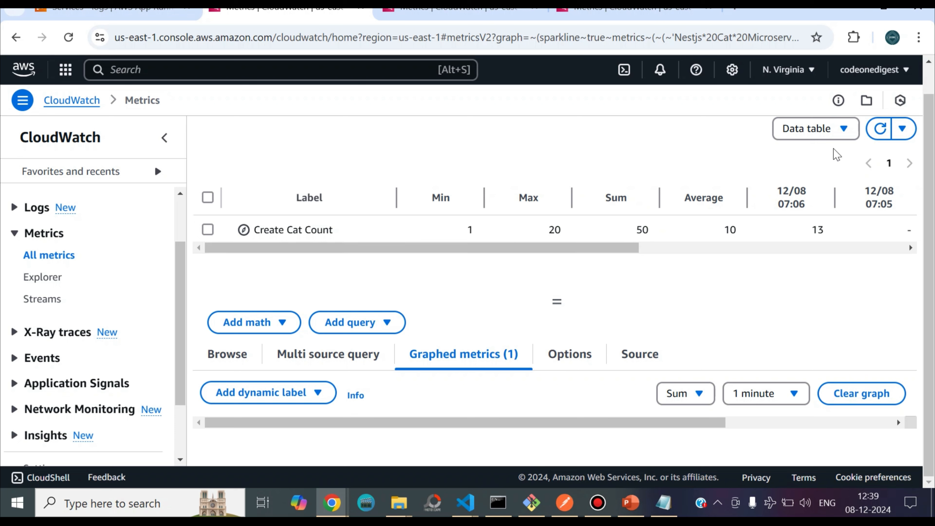
Change the graph type to Line and inspect the individual data points of Create Cat Count.
{"action": "left_click", "coordinate": [843, 130]}
{"action": "left_click", "coordinate": [797, 154]}
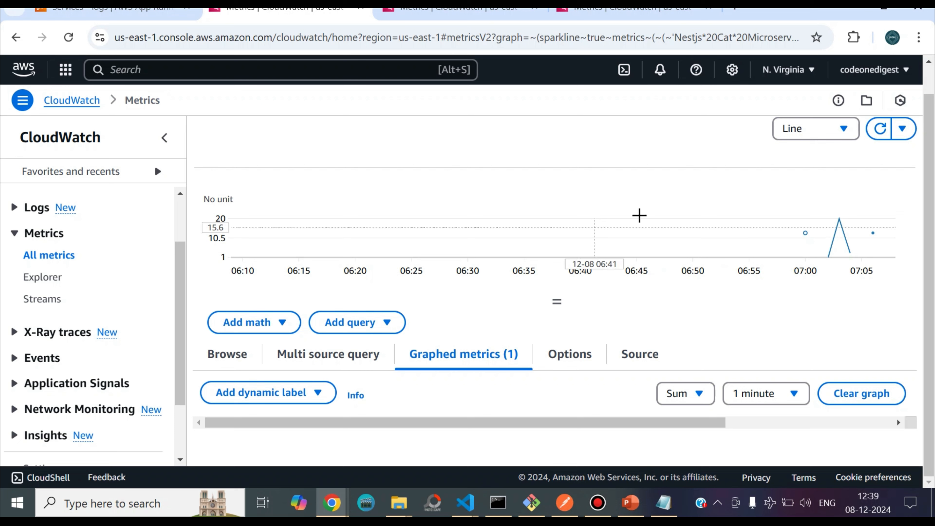
{"action": "mouse_move", "coordinate": [809, 241]}
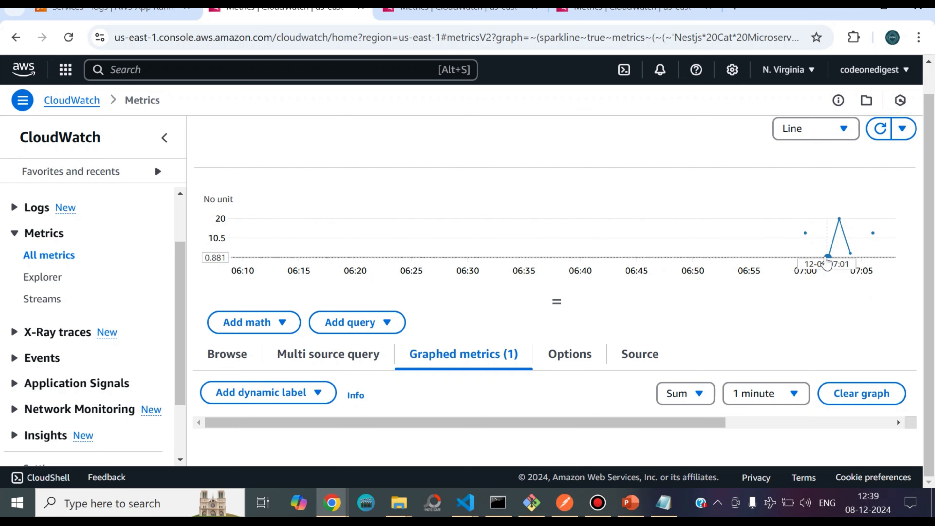
{"action": "mouse_move", "coordinate": [827, 260]}
{"action": "mouse_move", "coordinate": [841, 232]}
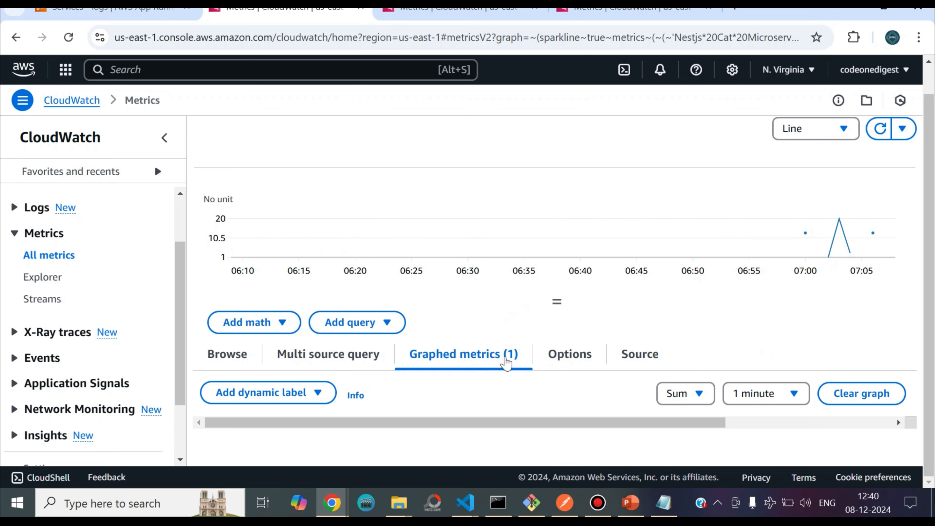
Shrink the graph area and switch to VS Code to review the "Creating cat" debug statement in cats-controller.controller.ts.
{"action": "left_click_drag", "start_coordinate": [552, 307], "coordinate": [556, 206]}
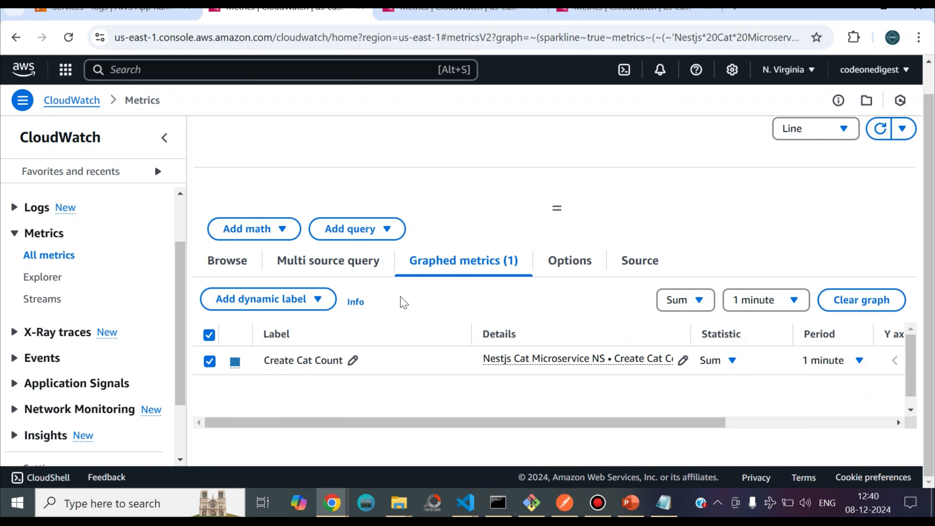
{"action": "mouse_move", "coordinate": [465, 503]}
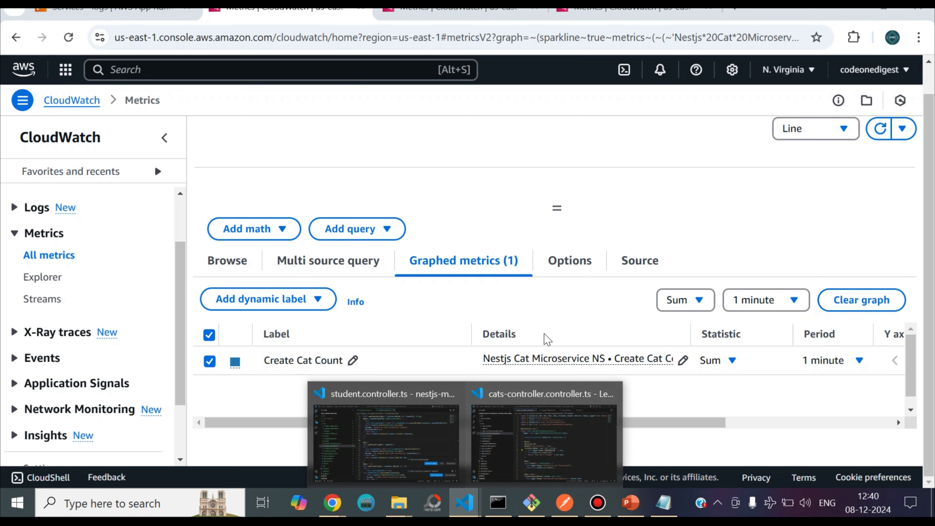
{"action": "left_click", "coordinate": [523, 420]}
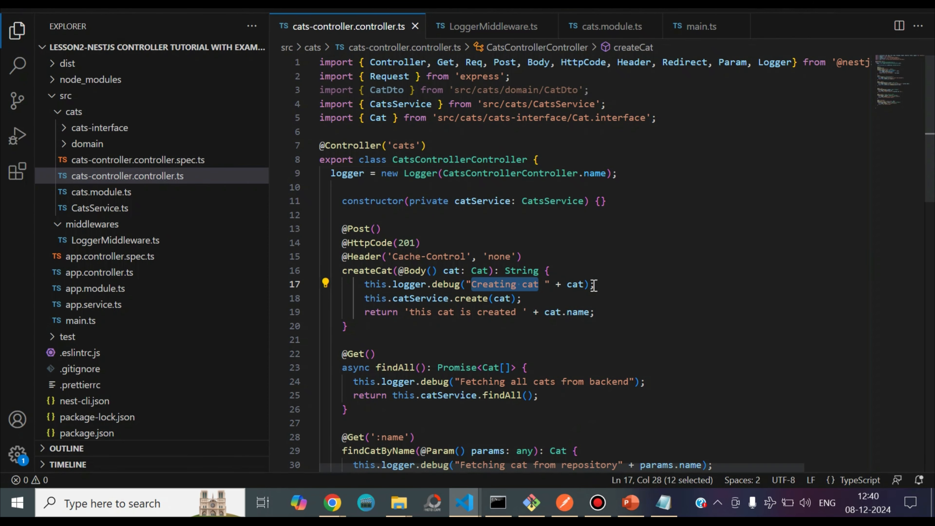
Switch back to Chrome, enlarge the graph area slightly and review the Create Cat Count label among the graphed metrics.
{"action": "key", "text": "alt+Tab"}
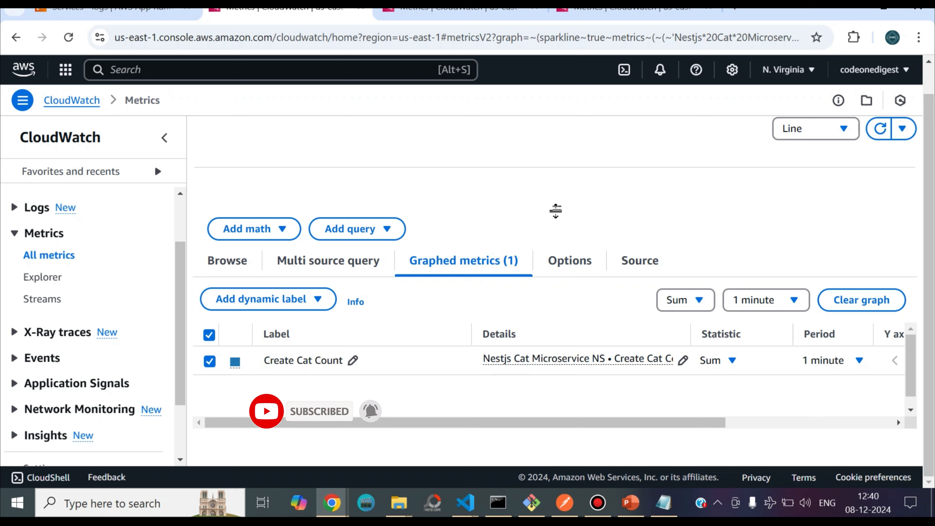
{"action": "mouse_move", "coordinate": [557, 212]}
{"action": "left_mouse_down"}
{"action": "mouse_move", "coordinate": [561, 337]}
{"action": "mouse_move", "coordinate": [556, 215]}
{"action": "left_mouse_up"}
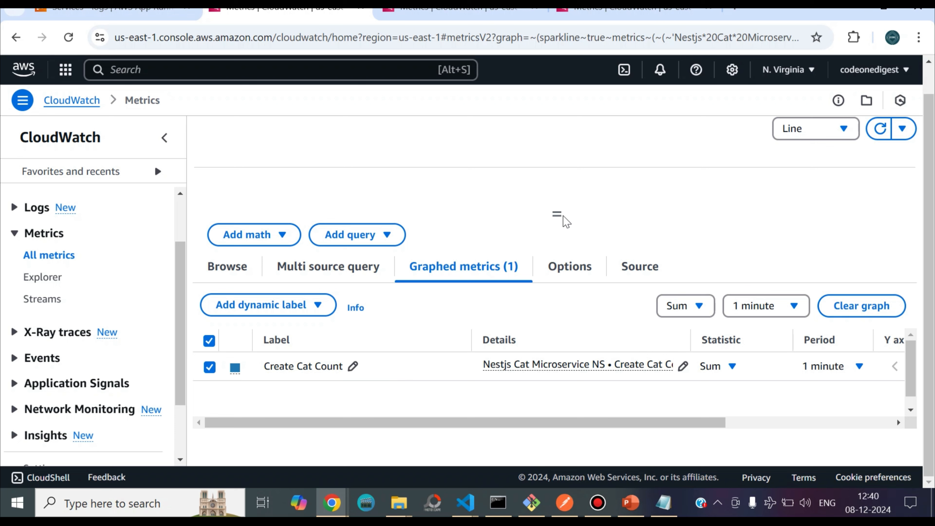
{"action": "left_click_drag", "start_coordinate": [555, 213], "coordinate": [557, 219]}
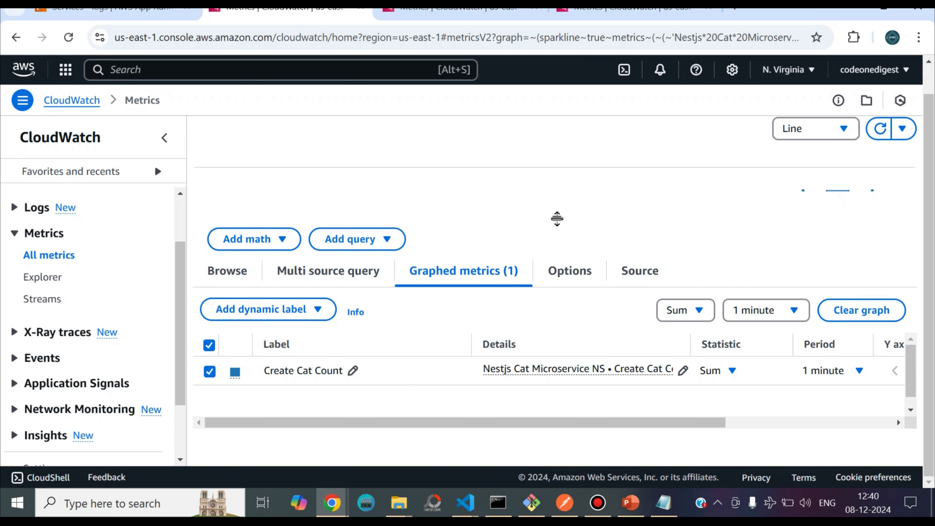
{"action": "left_click_drag", "start_coordinate": [262, 370], "coordinate": [346, 371]}
{"action": "left_click", "coordinate": [267, 373]}
{"action": "left_click_drag", "start_coordinate": [264, 372], "coordinate": [349, 371]}
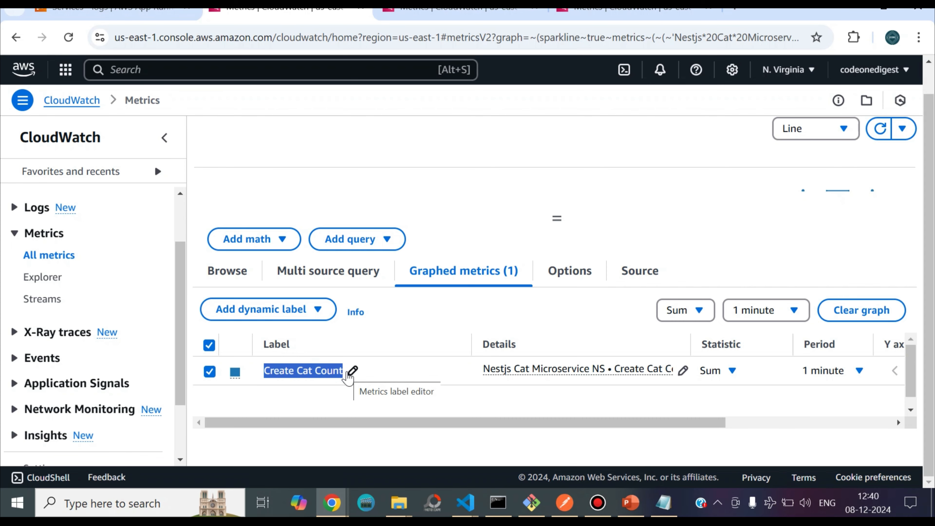
{"action": "left_click", "coordinate": [643, 162]}
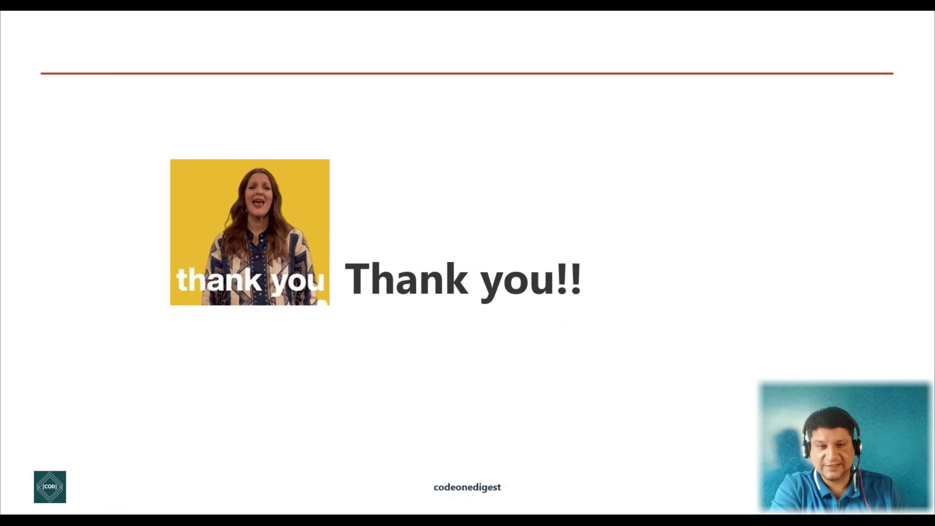
{"action": "key", "text": "Right"}
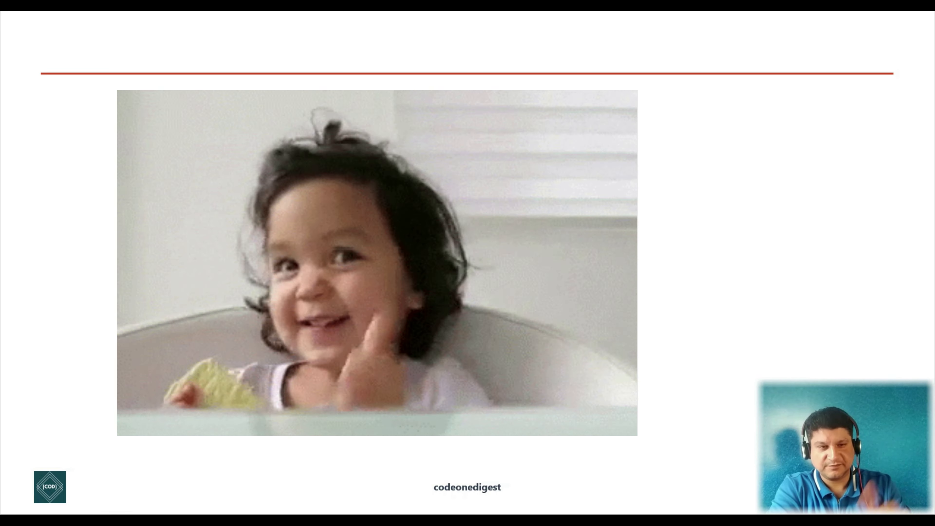
{"action": "key", "text": "Right"}
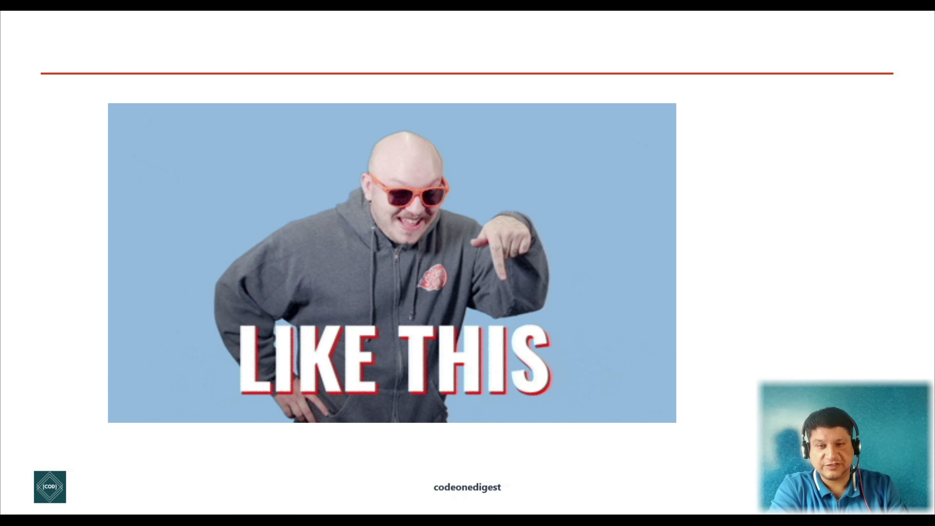